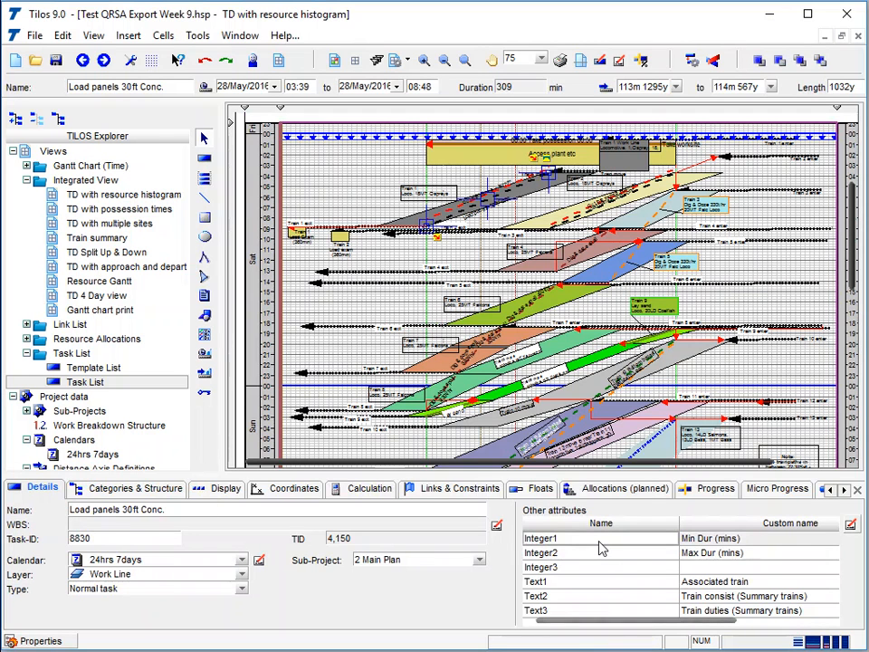
Examine the custom minimum and maximum duration fields and their values for the Load panels 30ft Conc. task
{"action": "left_click_drag", "start_coordinate": [618, 622], "coordinate": [747, 622]}
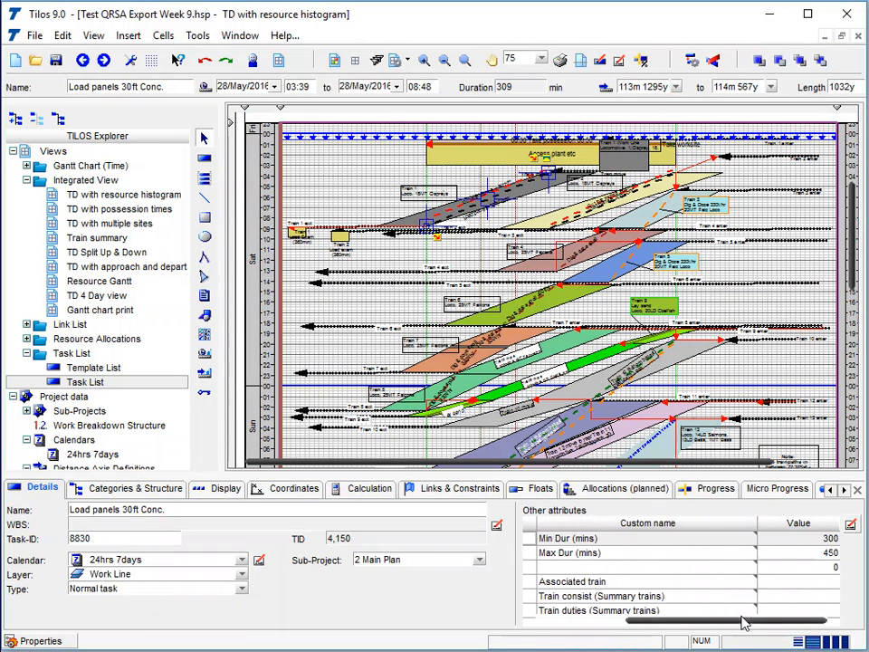
{"action": "left_click", "coordinate": [851, 525]}
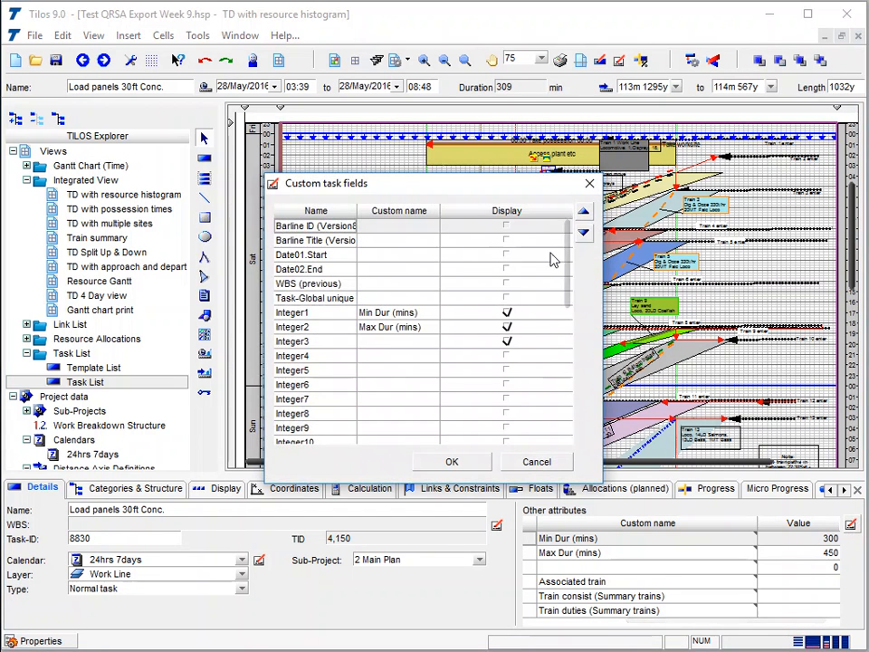
{"action": "mouse_move", "coordinate": [569, 234]}
{"action": "left_mouse_down"}
{"action": "mouse_move", "coordinate": [568, 355]}
{"action": "mouse_move", "coordinate": [569, 232]}
{"action": "left_mouse_up"}
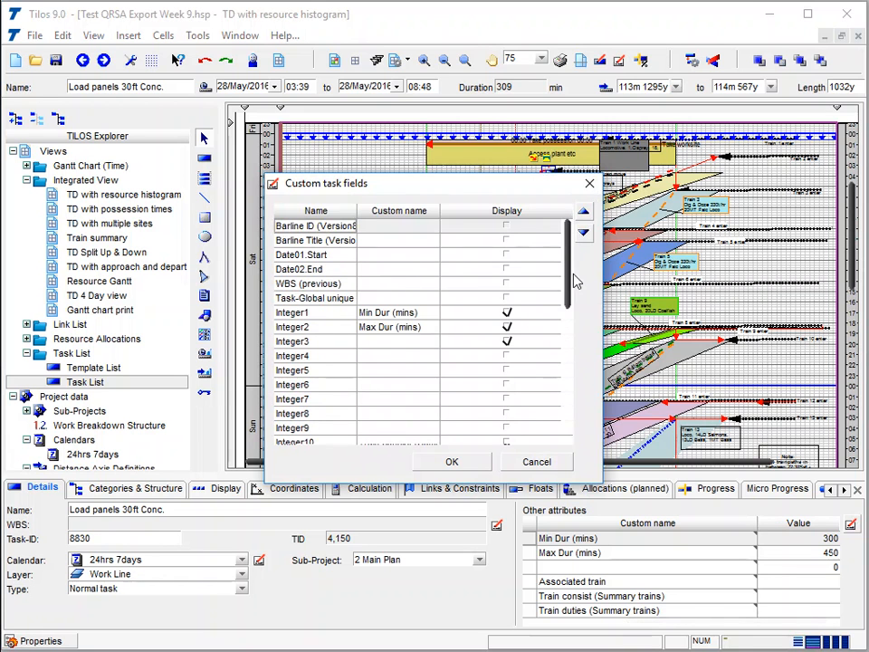
{"action": "left_click", "coordinate": [506, 313]}
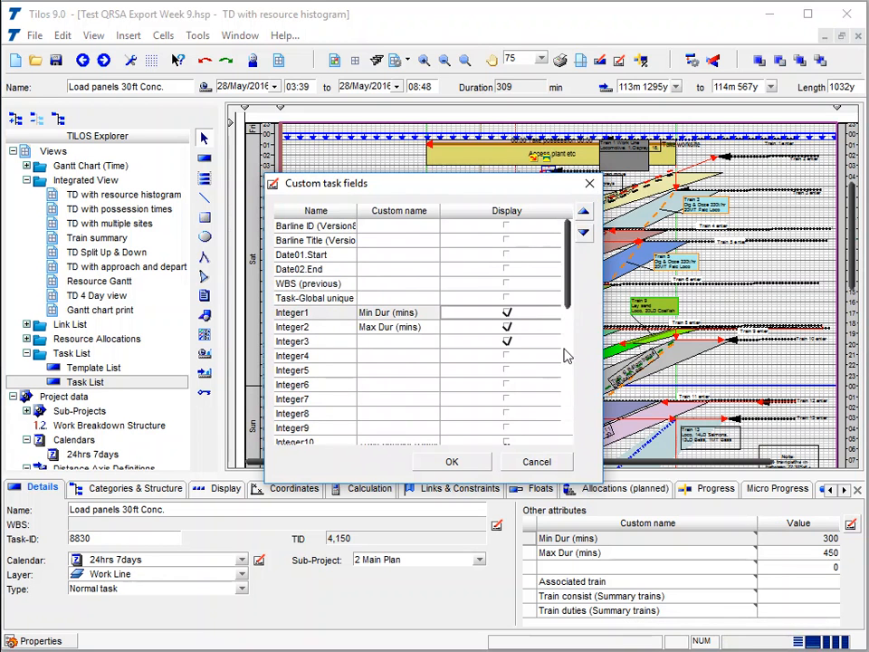
{"action": "left_click", "coordinate": [451, 461]}
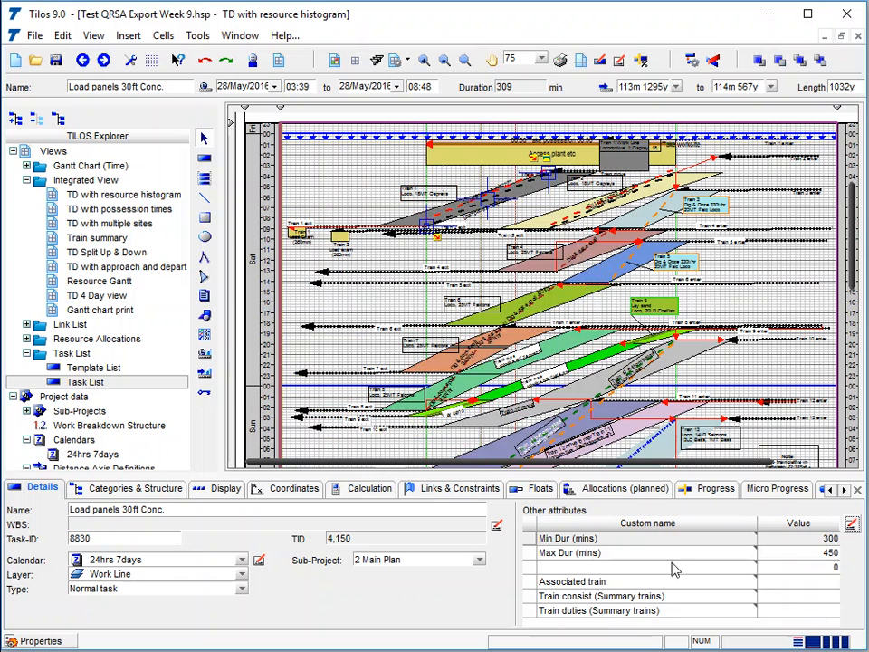
{"action": "left_click", "coordinate": [793, 542]}
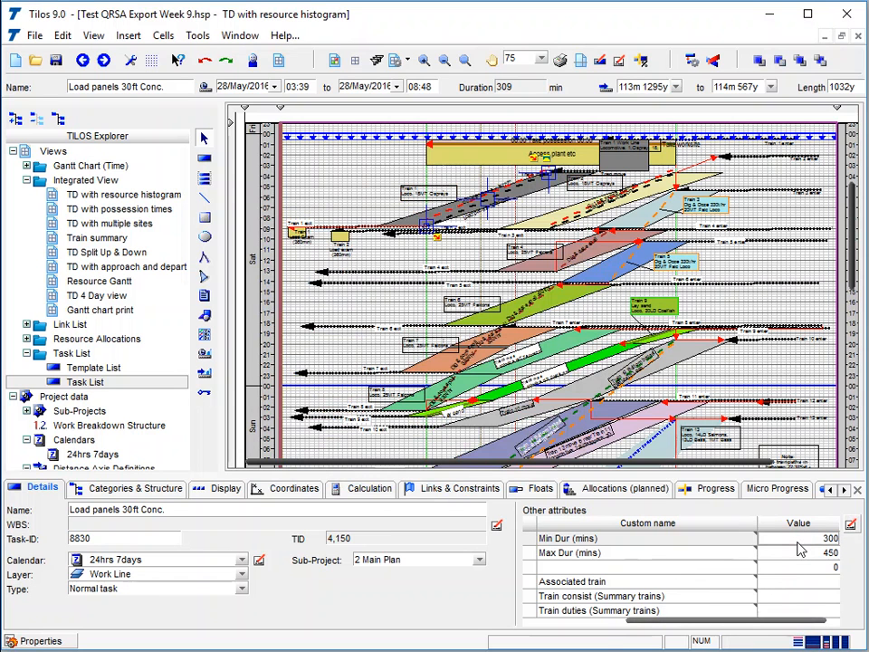
Start an export in Plain Text Data (TXT) format with the clipboard as the data destination
{"action": "left_click", "coordinate": [36, 37]}
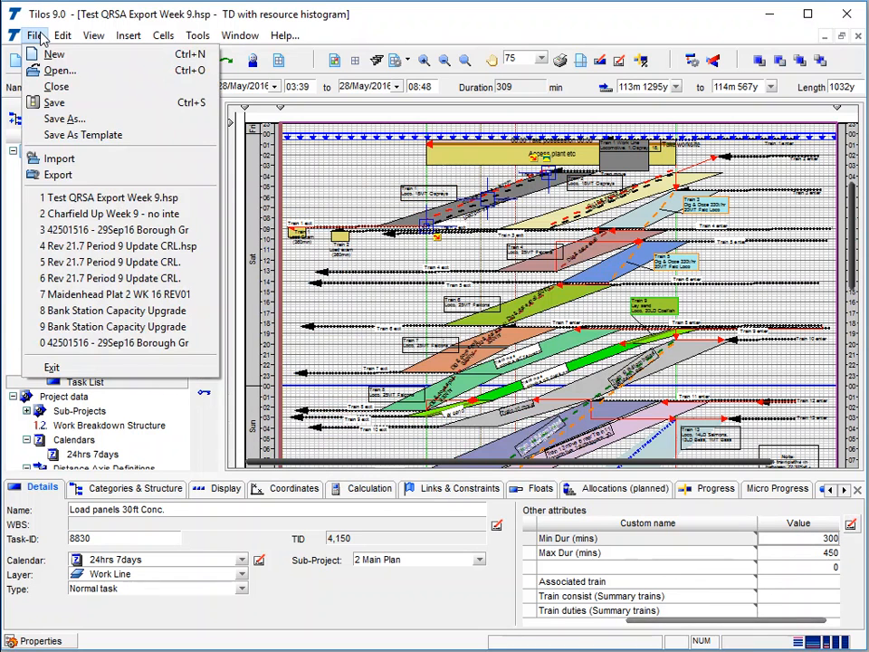
{"action": "left_click", "coordinate": [58, 175]}
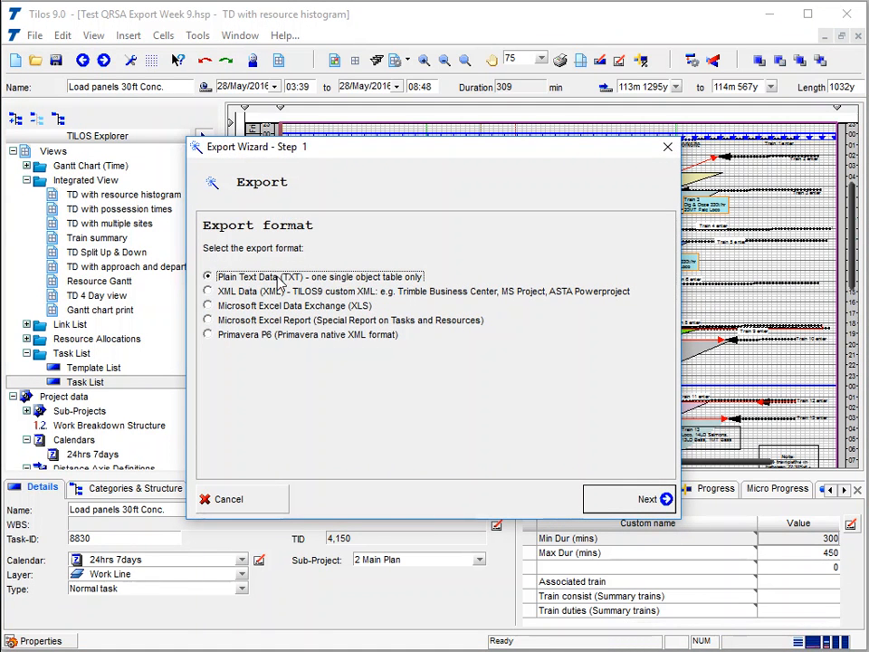
{"action": "left_click", "coordinate": [647, 500]}
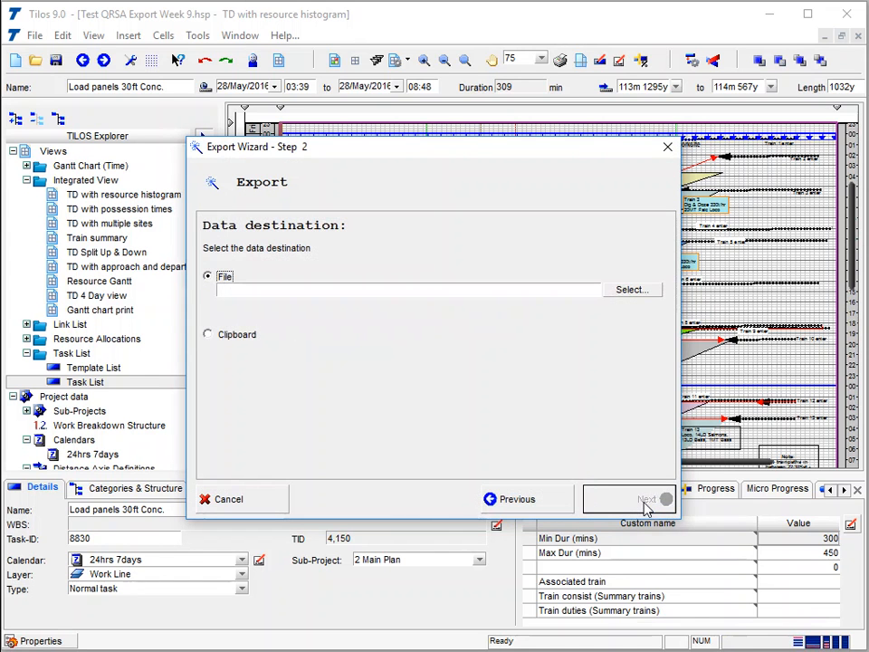
{"action": "left_click", "coordinate": [237, 337]}
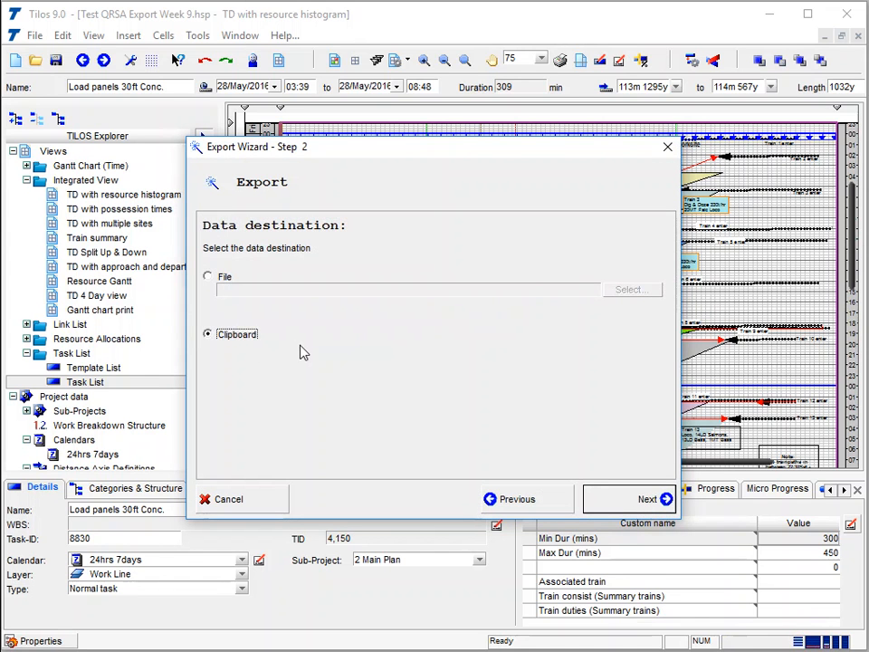
{"action": "left_click", "coordinate": [646, 501]}
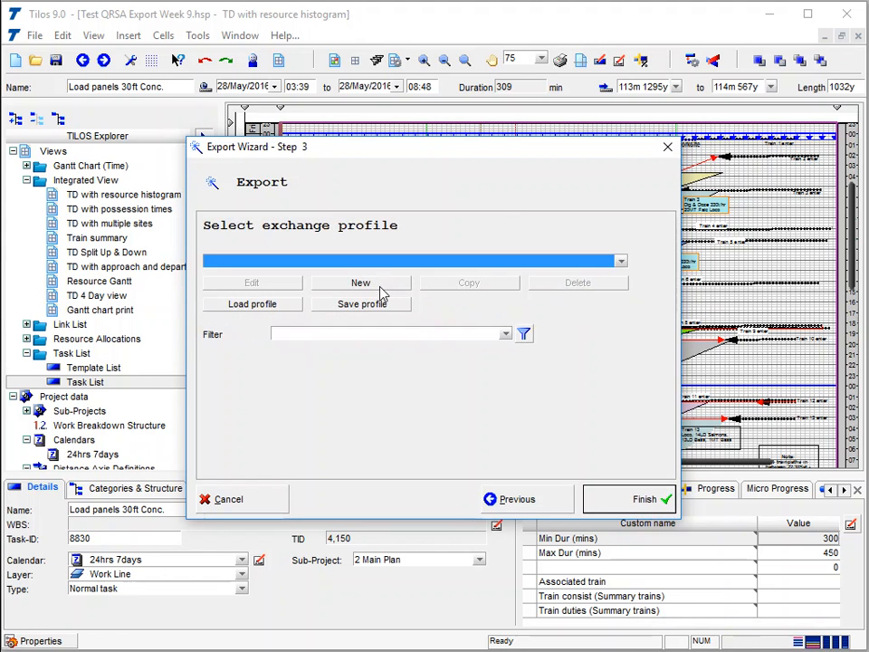
Create a new exchange profile named QRSA Export and include Tasks in its exported data
{"action": "left_click", "coordinate": [381, 288]}
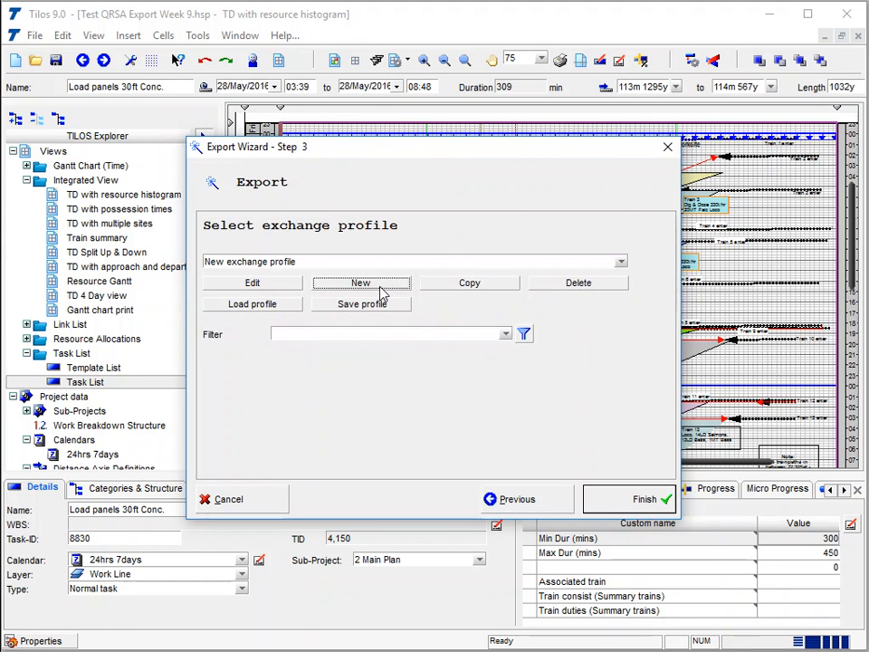
{"action": "left_click", "coordinate": [286, 286]}
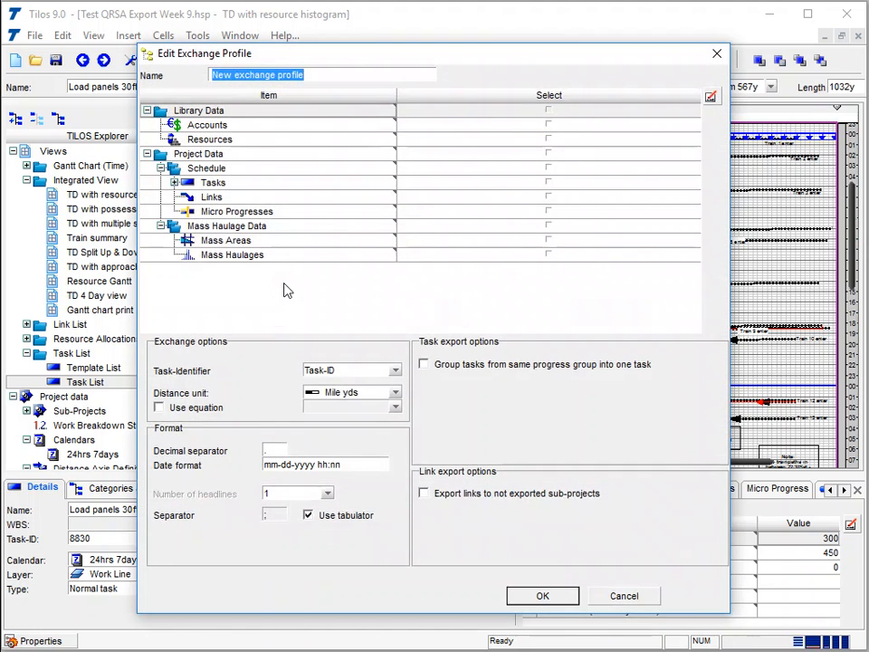
{"action": "type", "text": "QRSA Export"}
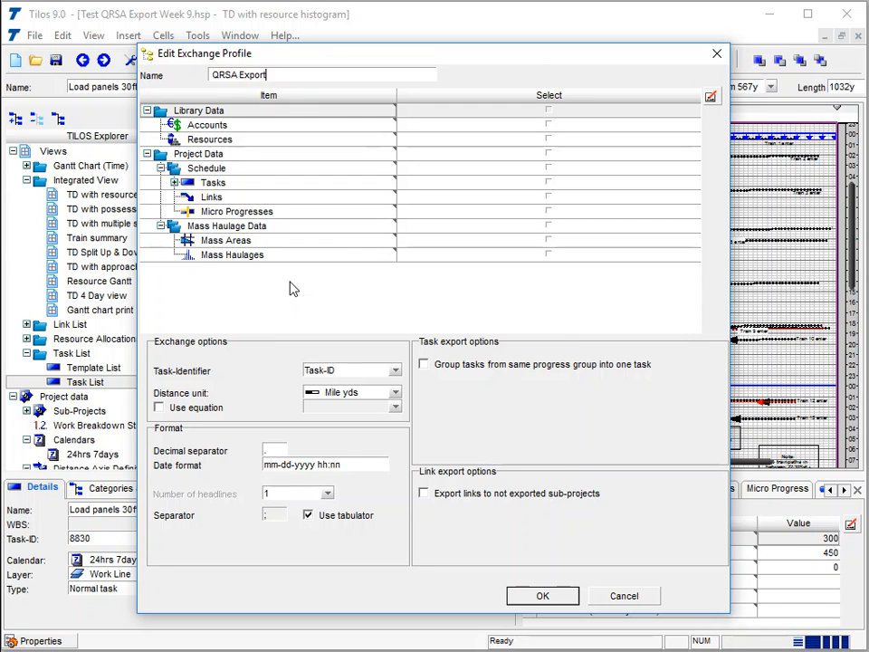
{"action": "left_click", "coordinate": [299, 188]}
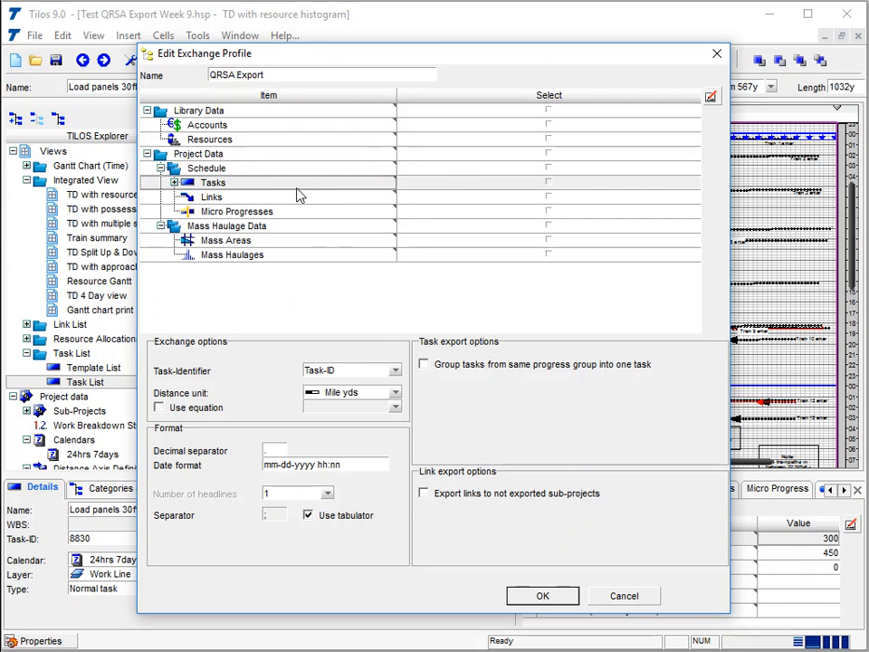
{"action": "left_click", "coordinate": [552, 185]}
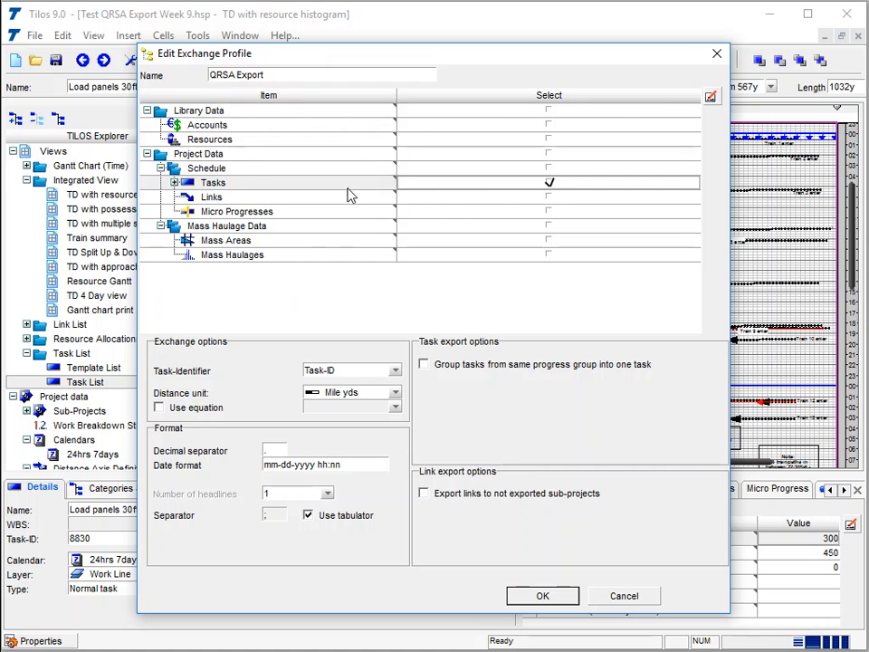
Edit the exchange settings for Tasks and add the Name and Duration fields after the Task-Identifier
{"action": "left_click", "coordinate": [711, 96]}
{"action": "left_click_drag", "start_coordinate": [563, 148], "coordinate": [566, 72]}
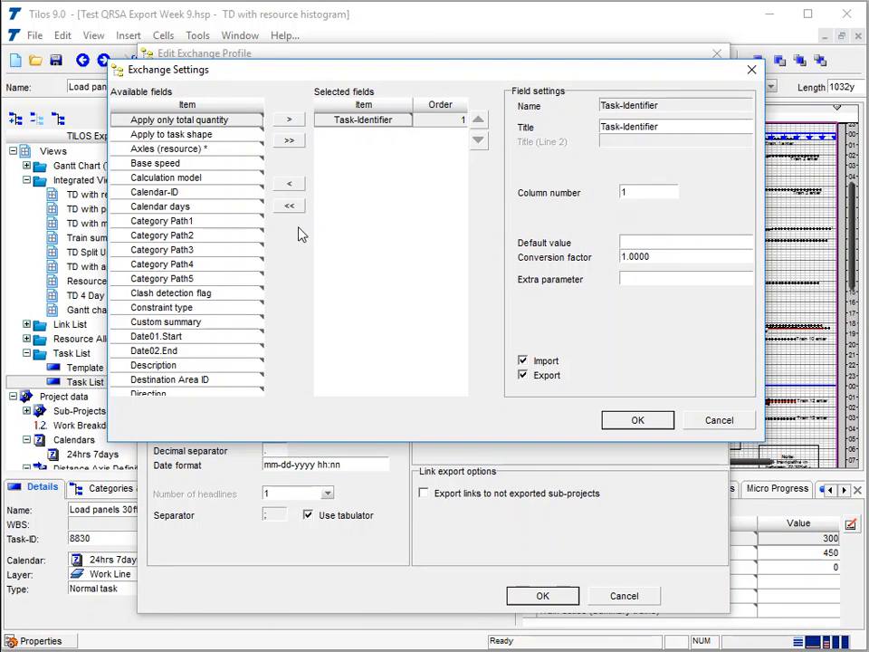
{"action": "left_click", "coordinate": [184, 181]}
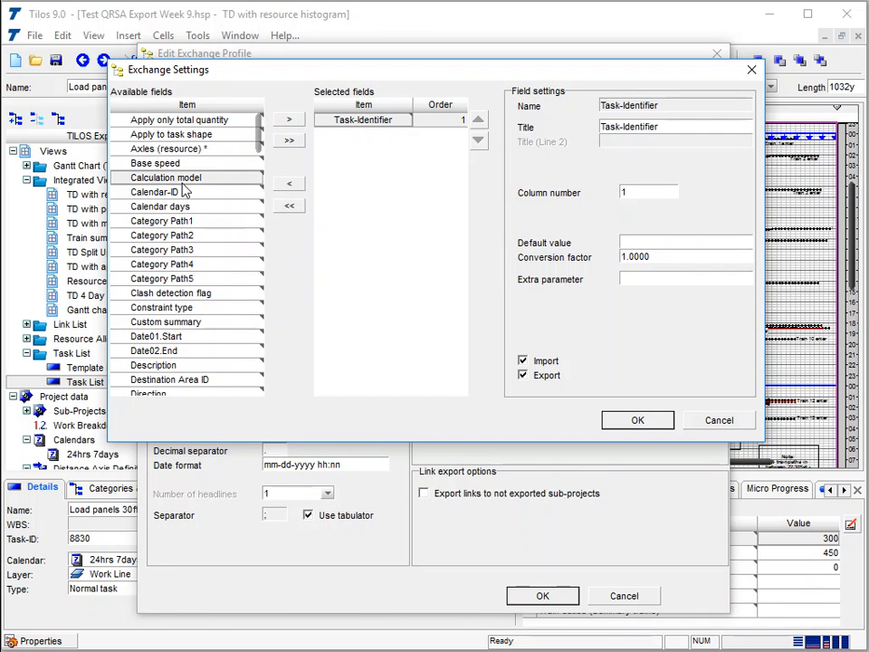
{"action": "type", "text": "n"}
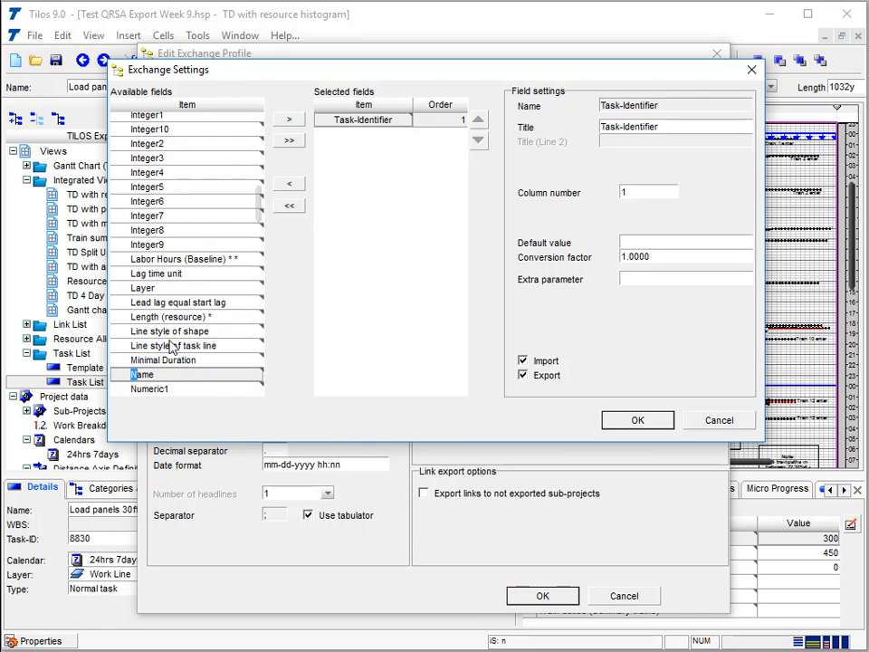
{"action": "scroll", "coordinate": [227, 190], "scroll_direction": "down", "scroll_amount": 4}
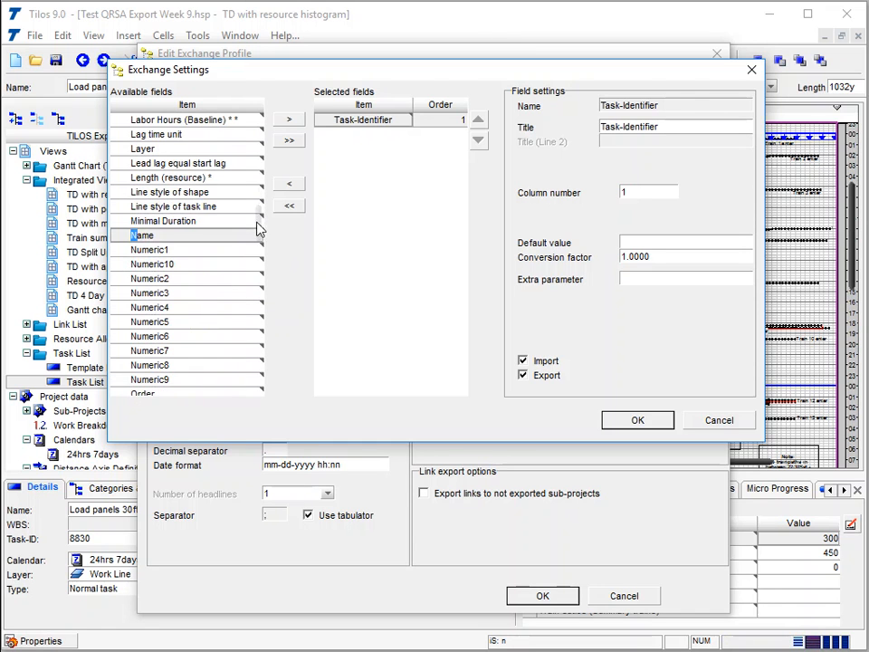
{"action": "double_click", "coordinate": [167, 243]}
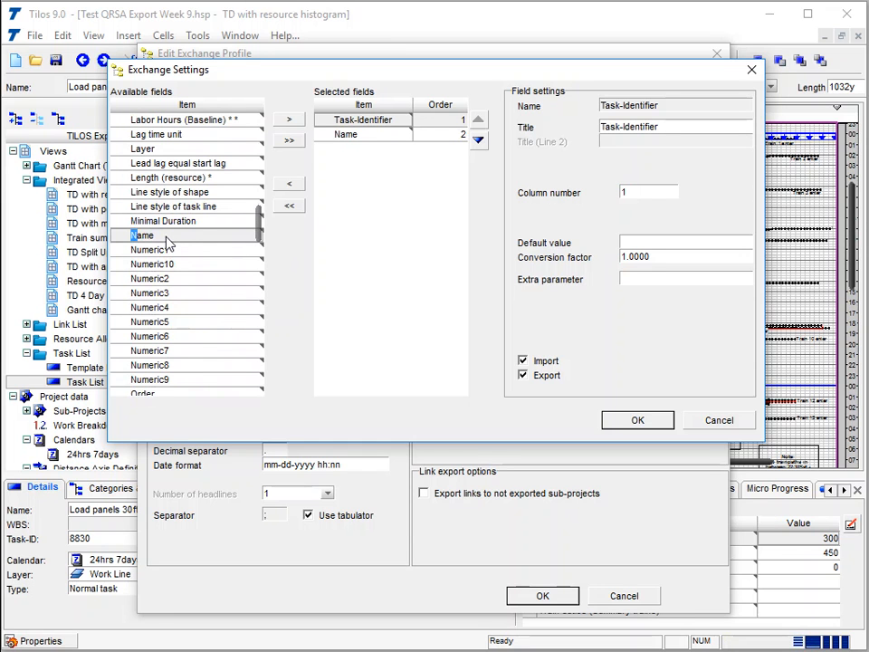
{"action": "left_click_drag", "start_coordinate": [259, 232], "coordinate": [260, 168]}
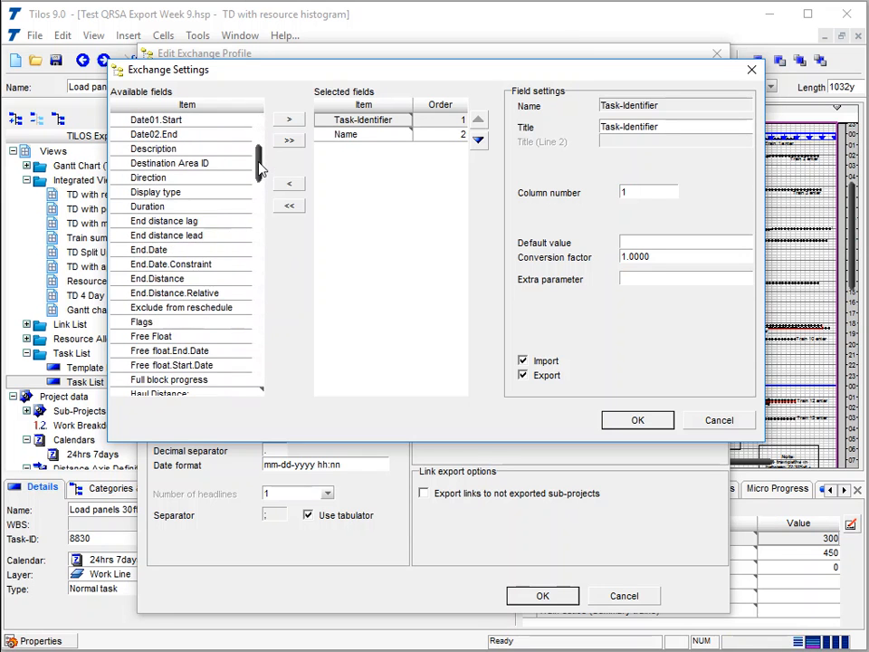
{"action": "double_click", "coordinate": [180, 207]}
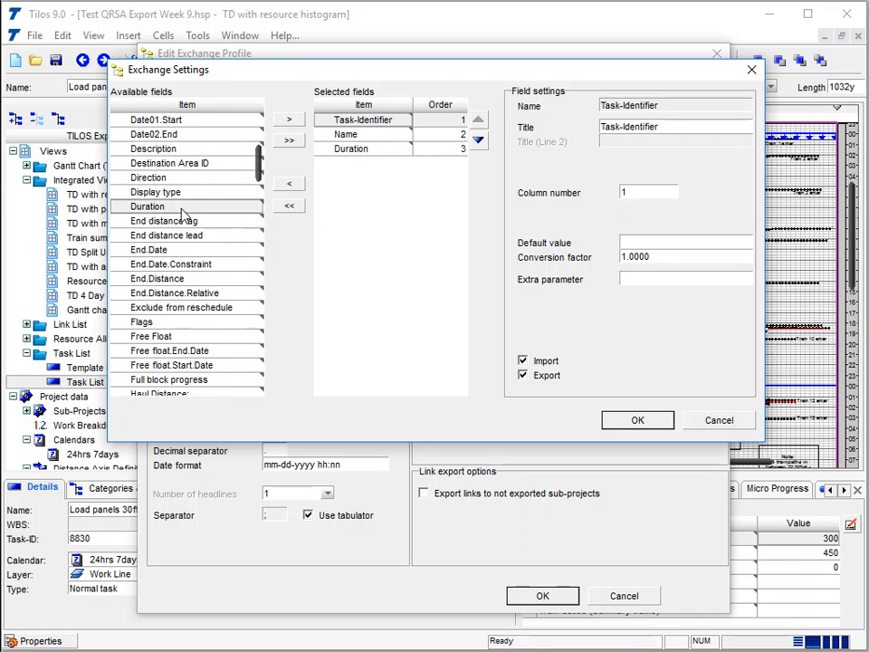
Add the Integer1 and Integer2 custom fields to the selected task export fields after Duration
{"action": "left_click_drag", "start_coordinate": [264, 173], "coordinate": [244, 210]}
{"action": "double_click", "coordinate": [174, 154]}
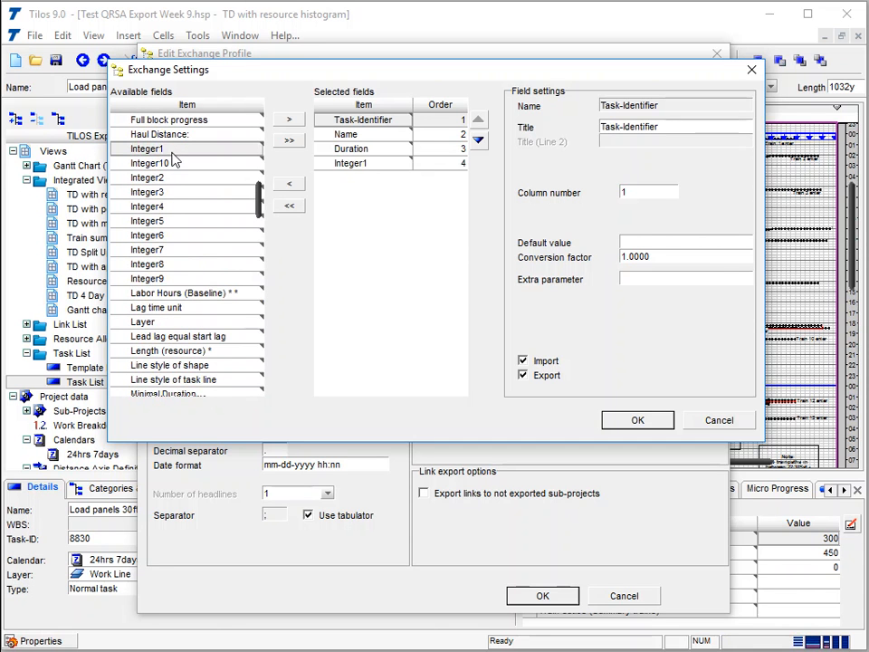
{"action": "left_click", "coordinate": [172, 180]}
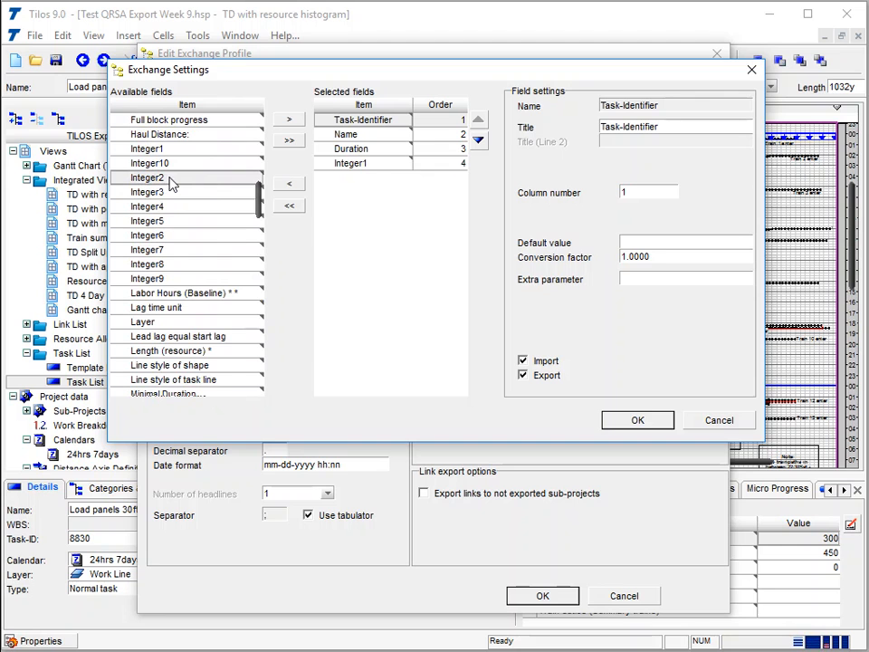
{"action": "double_click", "coordinate": [172, 181]}
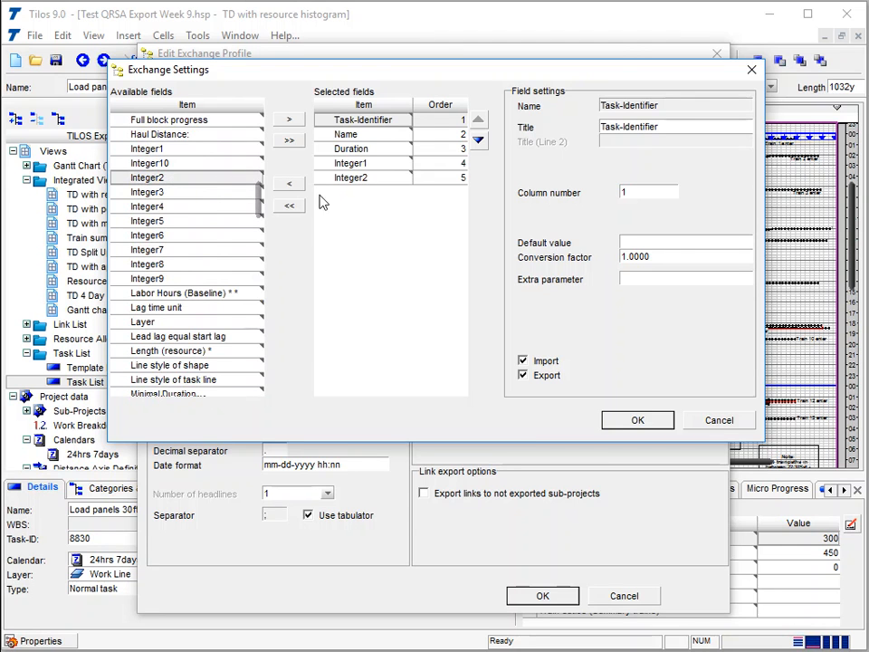
{"action": "double_click", "coordinate": [351, 180]}
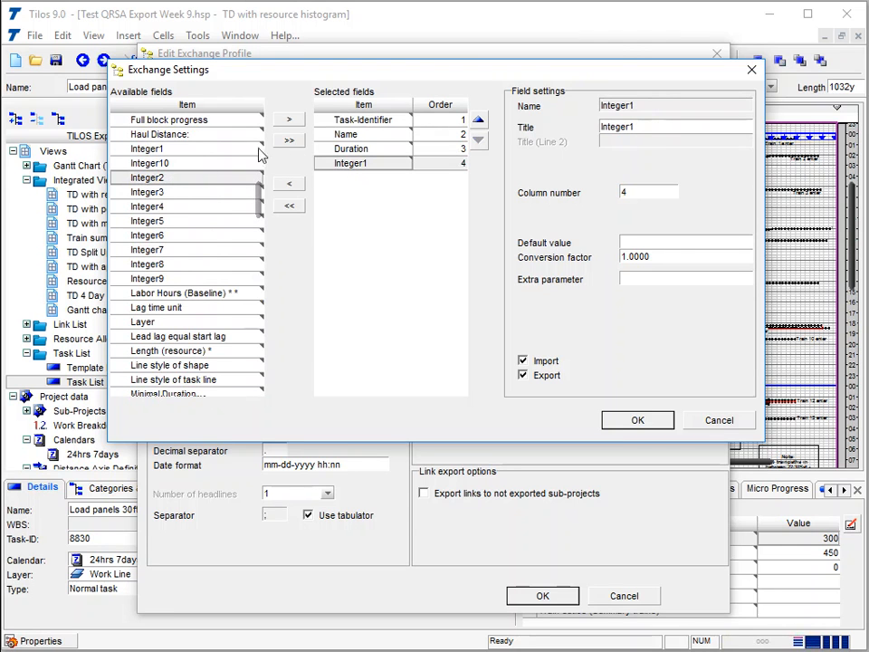
{"action": "left_click", "coordinate": [289, 121]}
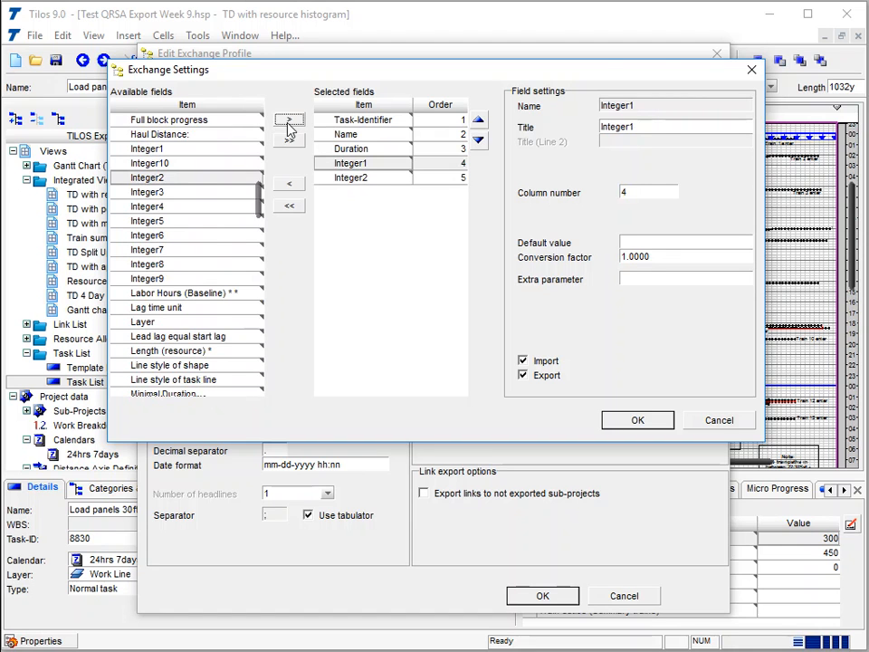
Check the column order of each selected field from Task-Identifier to Integer2 and accept the exchange settings
{"action": "left_click", "coordinate": [460, 121]}
{"action": "left_click", "coordinate": [459, 135]}
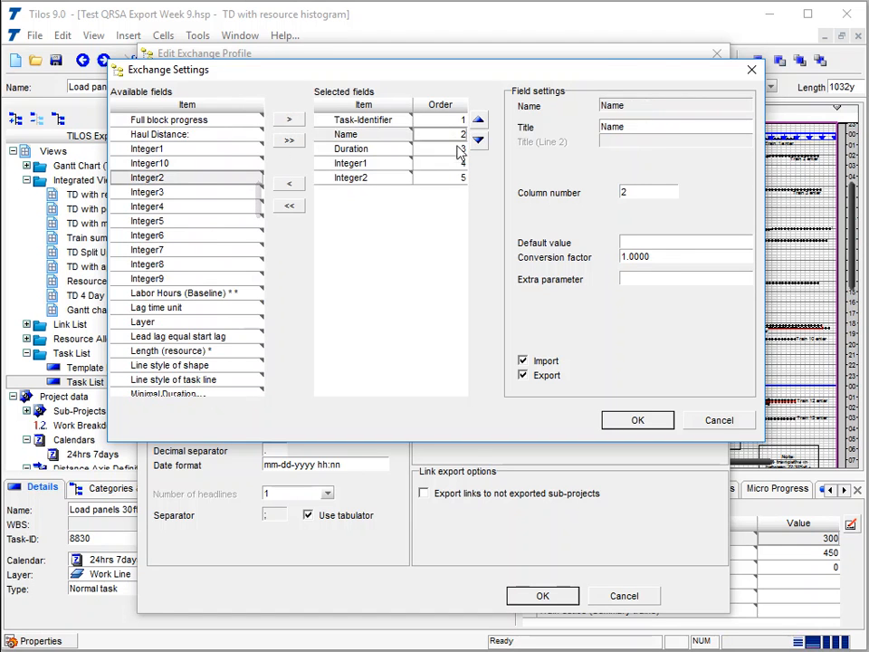
{"action": "left_click", "coordinate": [461, 149]}
{"action": "left_click", "coordinate": [459, 165]}
{"action": "left_click", "coordinate": [460, 180]}
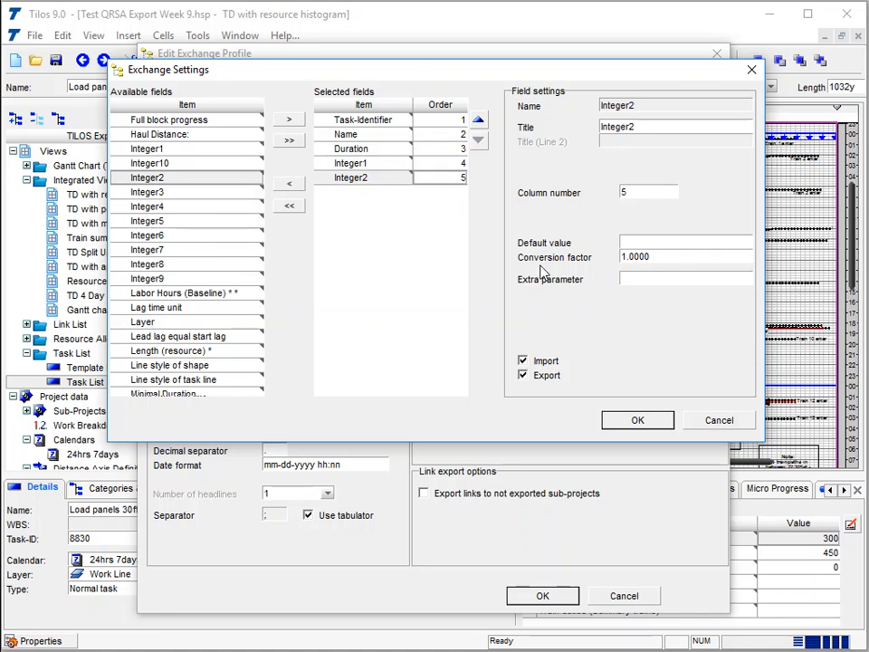
{"action": "left_click", "coordinate": [637, 419]}
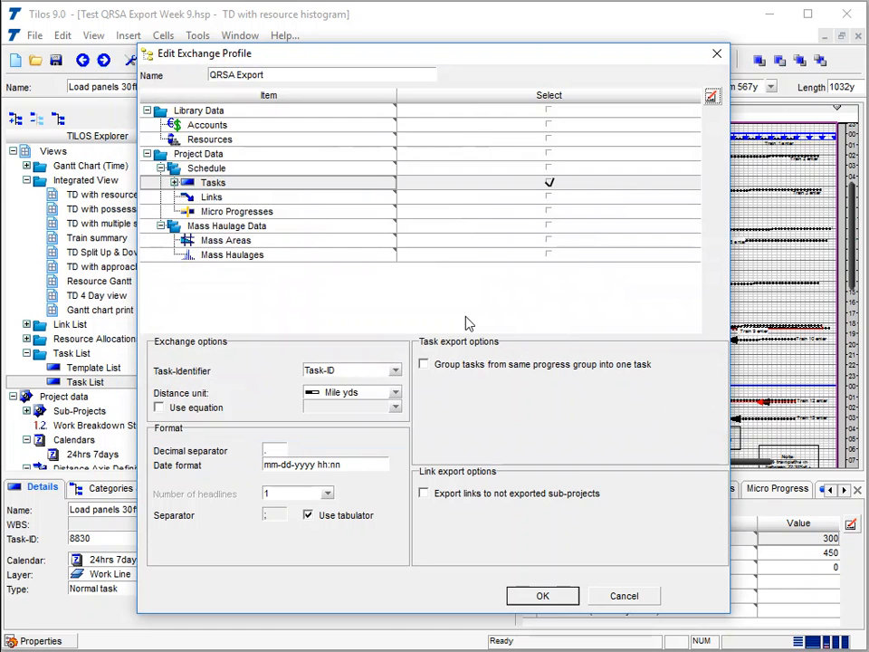
Accept the edited exchange profile and select QRSA Export as the profile for this export
{"action": "left_click", "coordinate": [358, 462]}
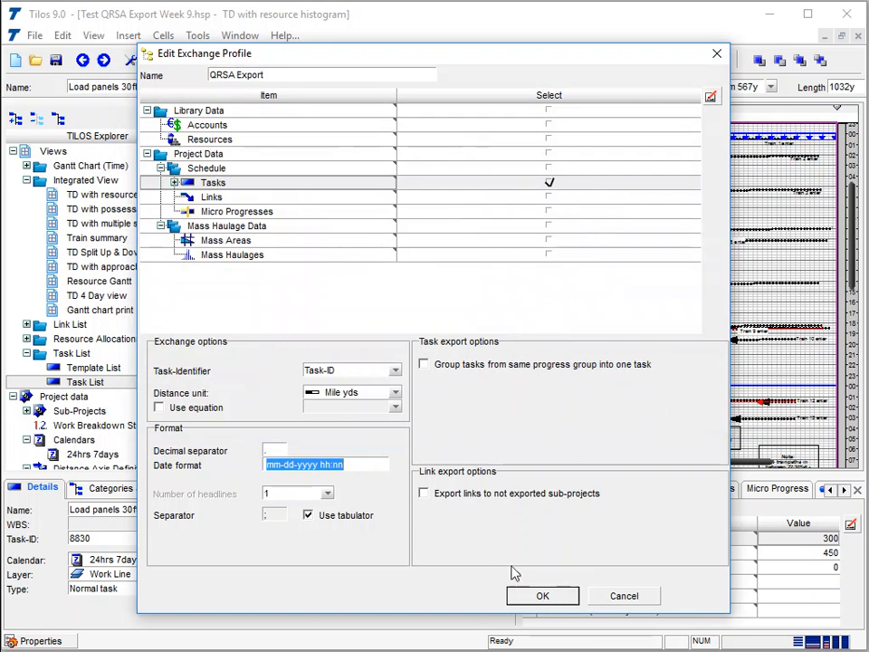
{"action": "left_click", "coordinate": [542, 596]}
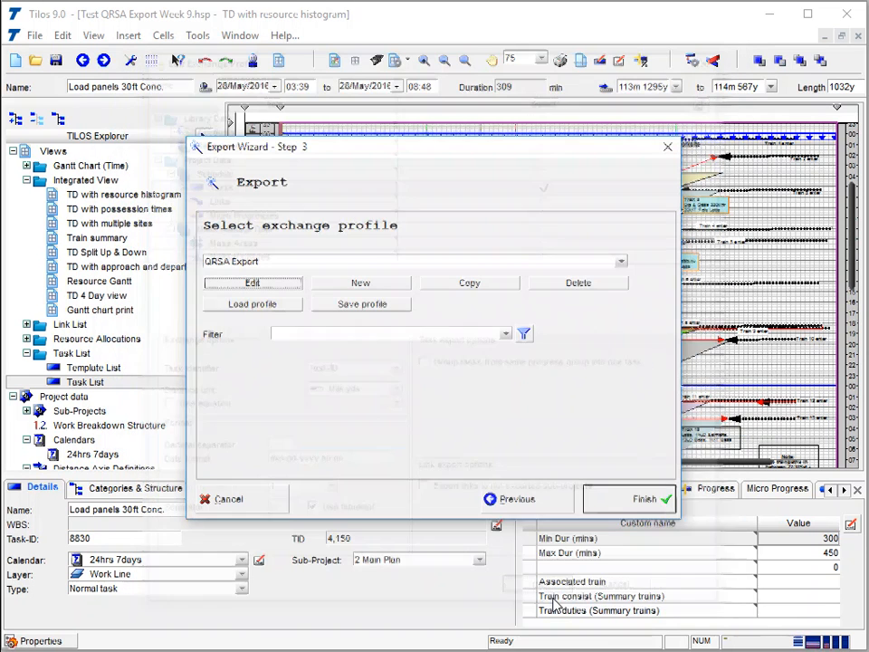
{"action": "left_click", "coordinate": [620, 262]}
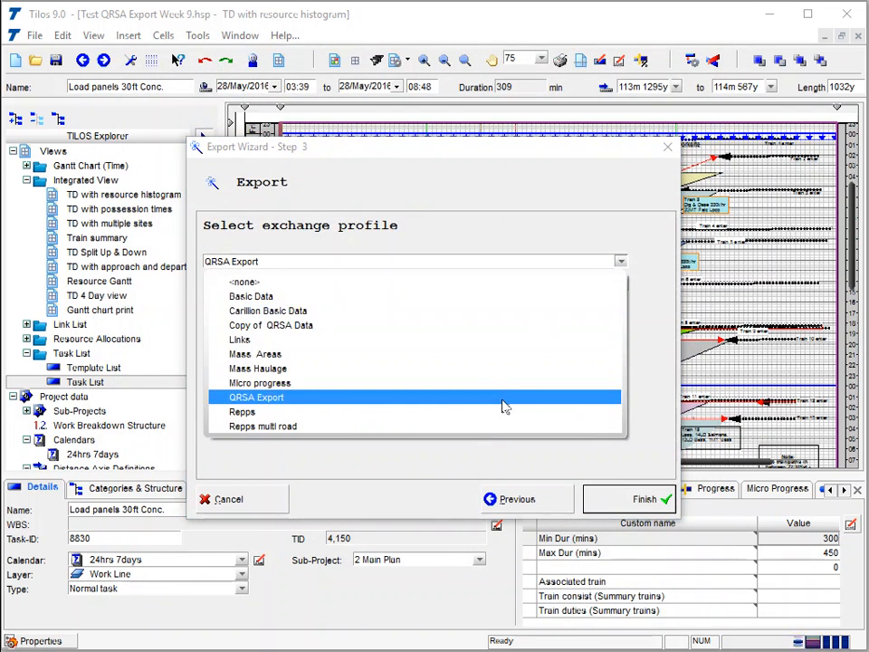
{"action": "left_click", "coordinate": [505, 407]}
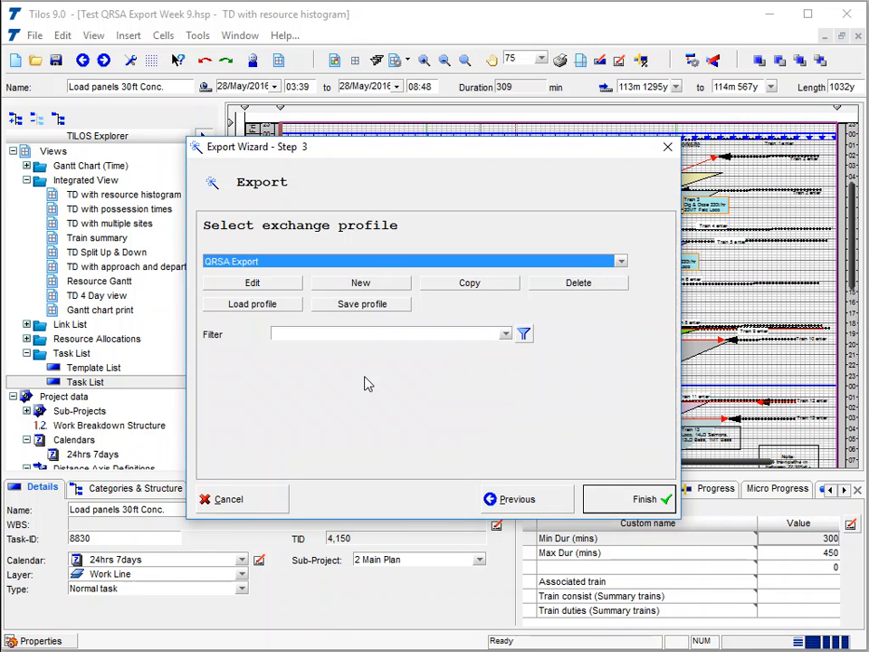
Run the export with the QRSA Export profile, look through the export report and close it
{"action": "left_click", "coordinate": [638, 503]}
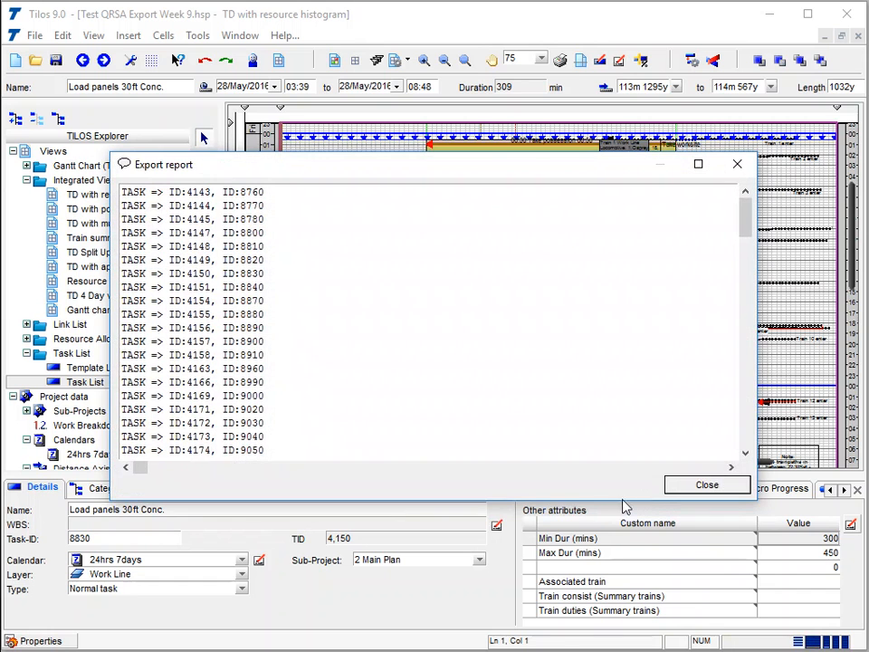
{"action": "left_click_drag", "start_coordinate": [744, 226], "coordinate": [739, 341]}
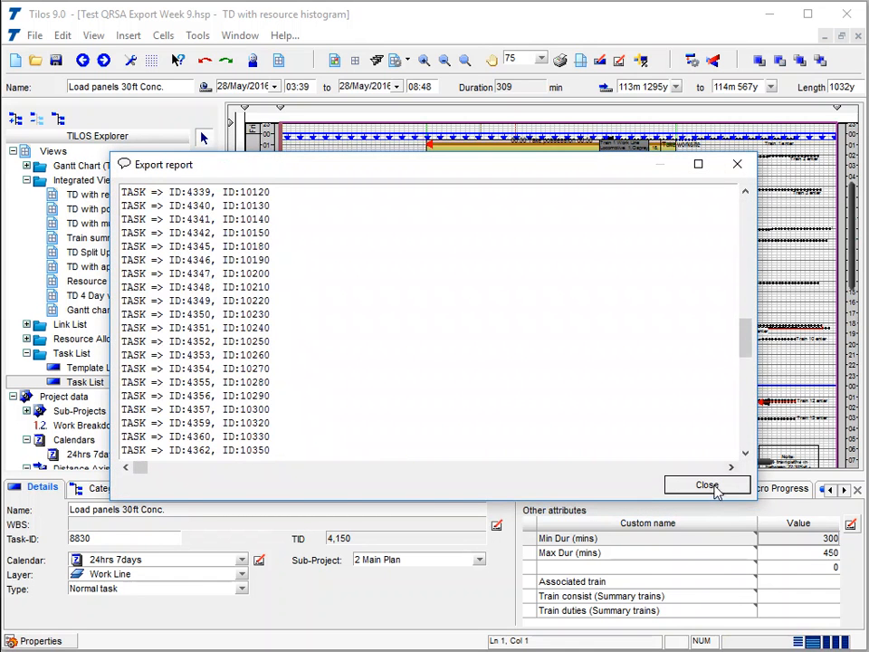
{"action": "left_click", "coordinate": [715, 490]}
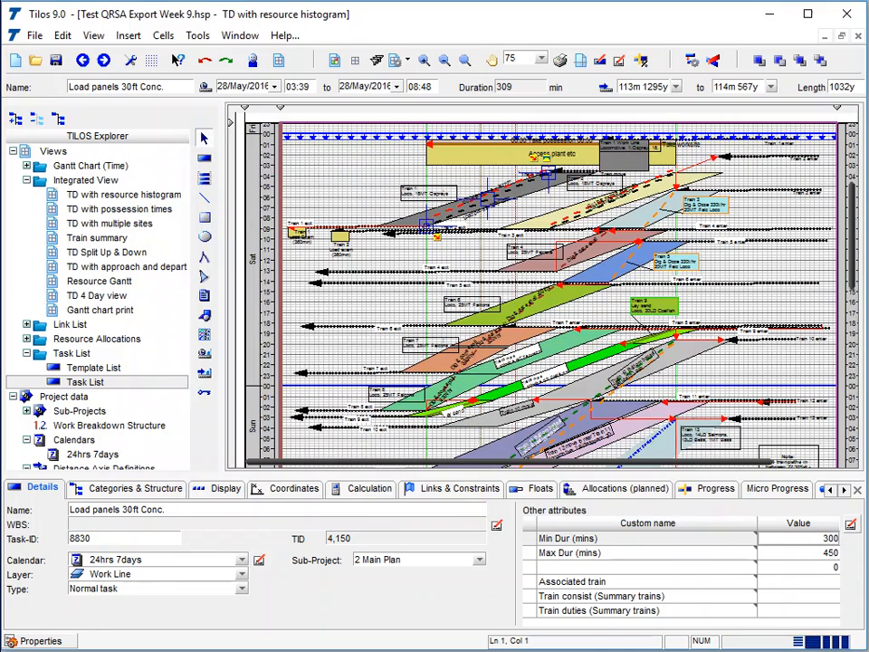
Switch to Excel, paste the exported task table into the blank workbook at A1 and fit the Name column to its contents
{"action": "left_click_drag", "start_coordinate": [868, 150], "coordinate": [617, 34]}
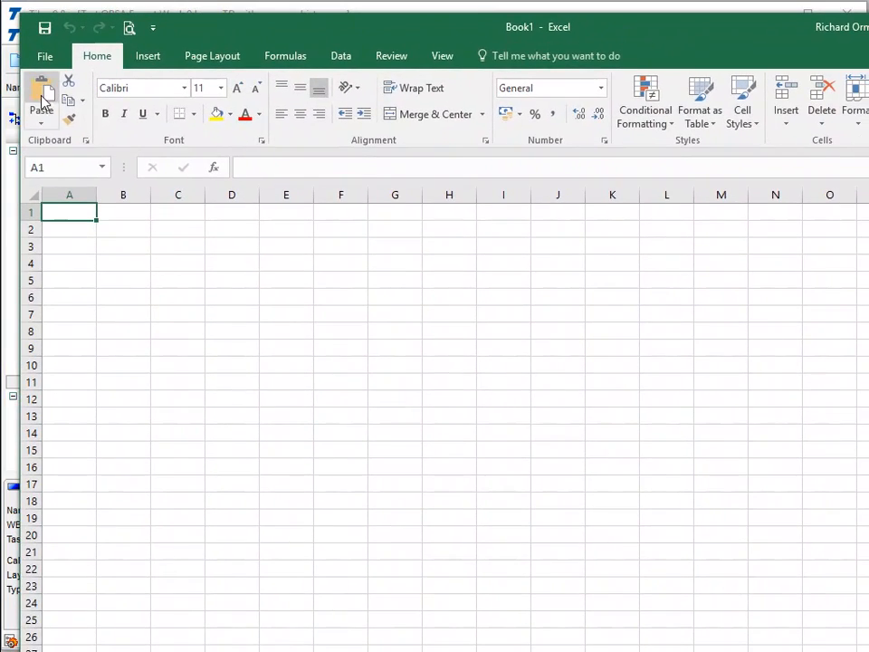
{"action": "left_click", "coordinate": [42, 98]}
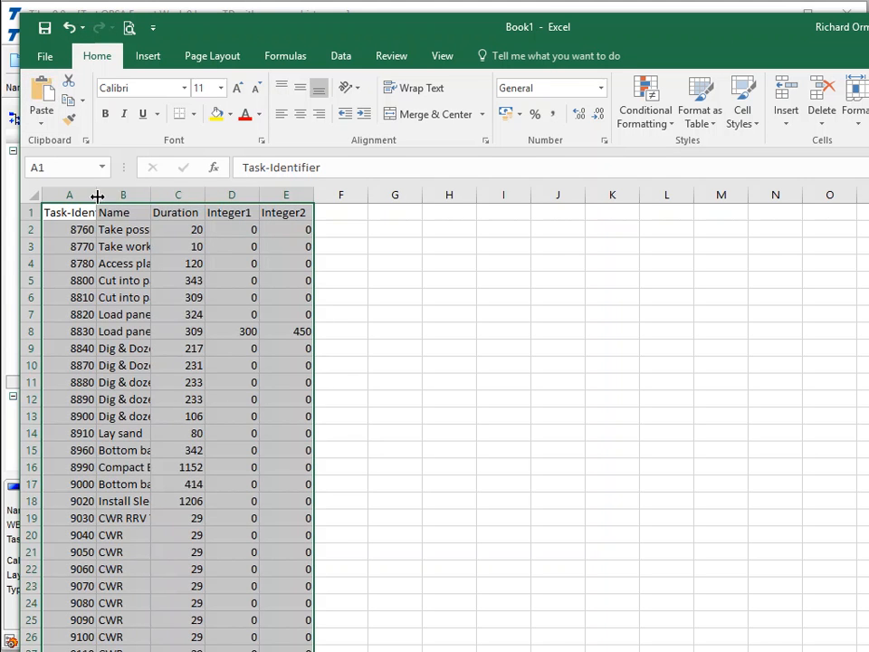
{"action": "double_click", "coordinate": [153, 194]}
{"action": "left_click", "coordinate": [358, 281]}
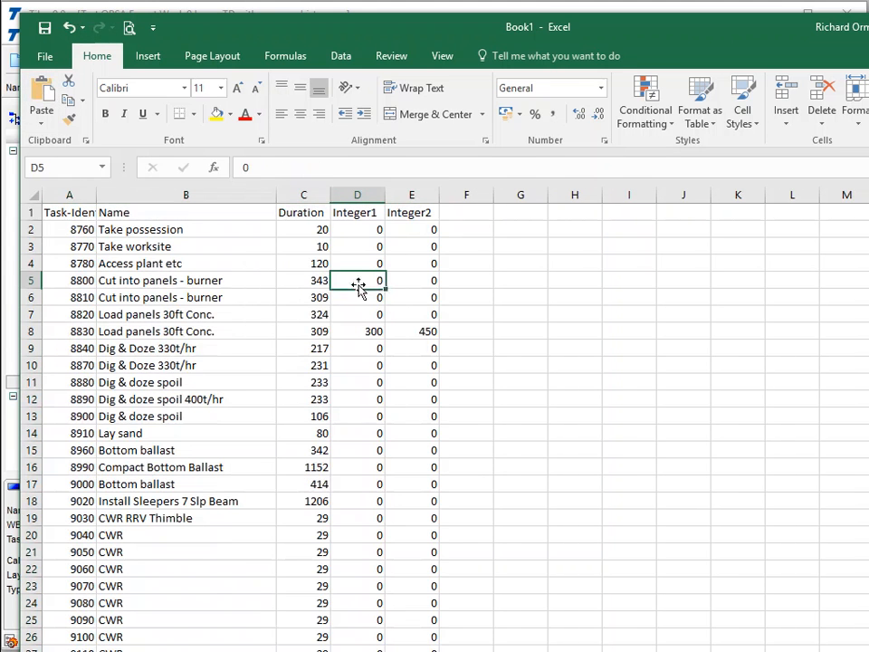
Enter the minimum duration formula =C2*.9 in cell D2, under Integer1
{"action": "left_click", "coordinate": [368, 230]}
{"action": "left_click", "coordinate": [415, 231]}
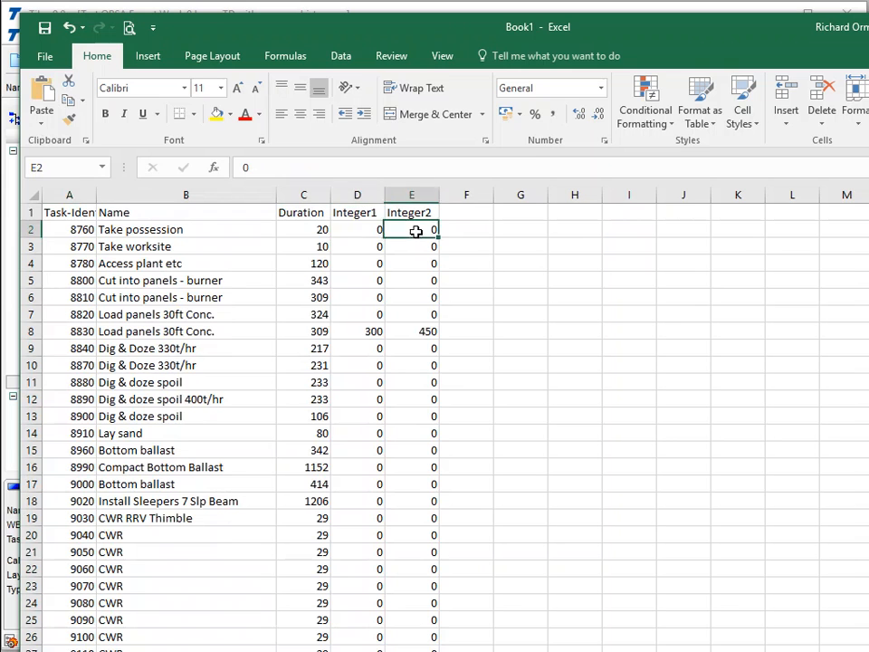
{"action": "left_click", "coordinate": [368, 231]}
{"action": "type", "text": "="}
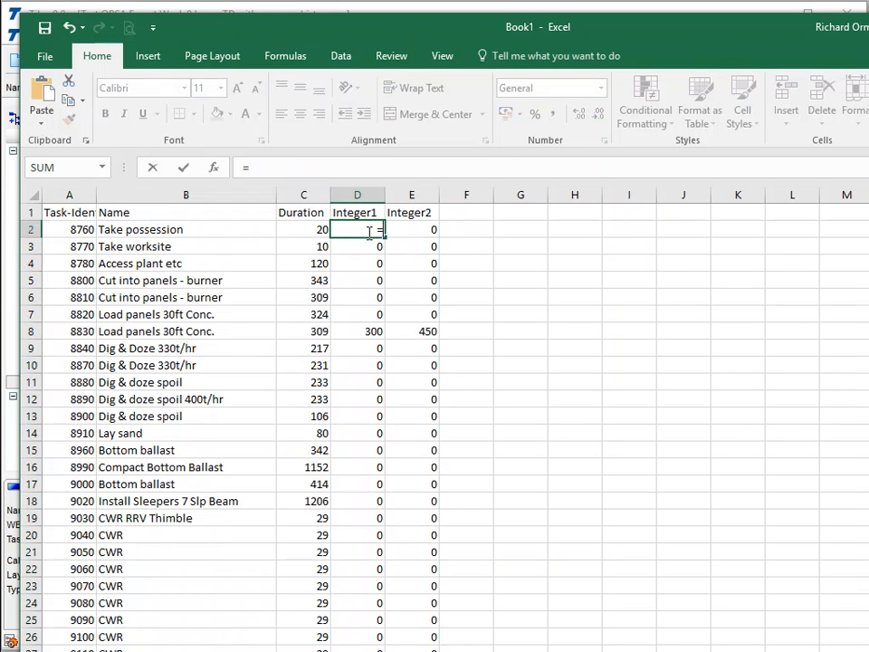
{"action": "left_click", "coordinate": [312, 232]}
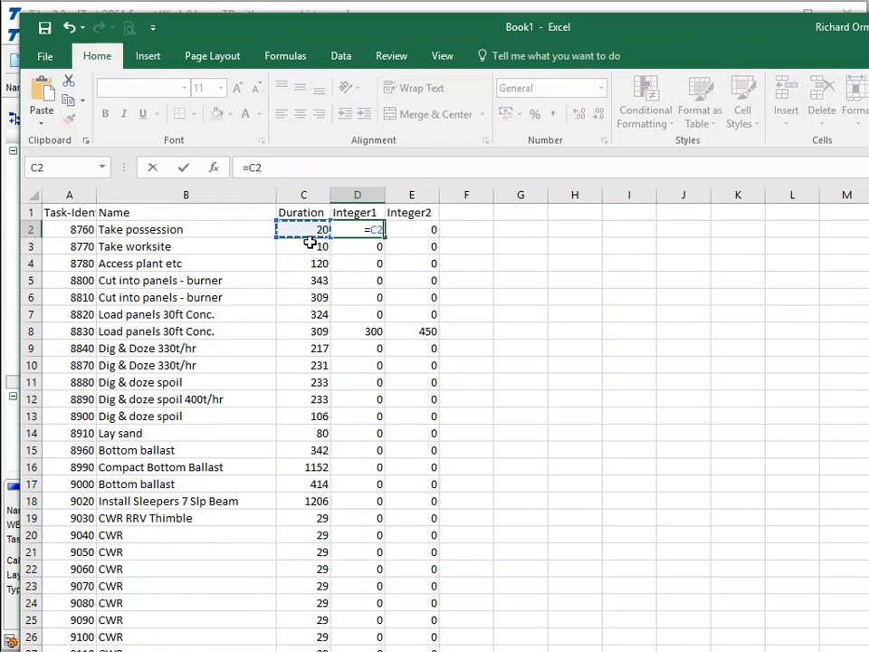
{"action": "type", "text": "*.9"}
{"action": "key", "text": "Return"}
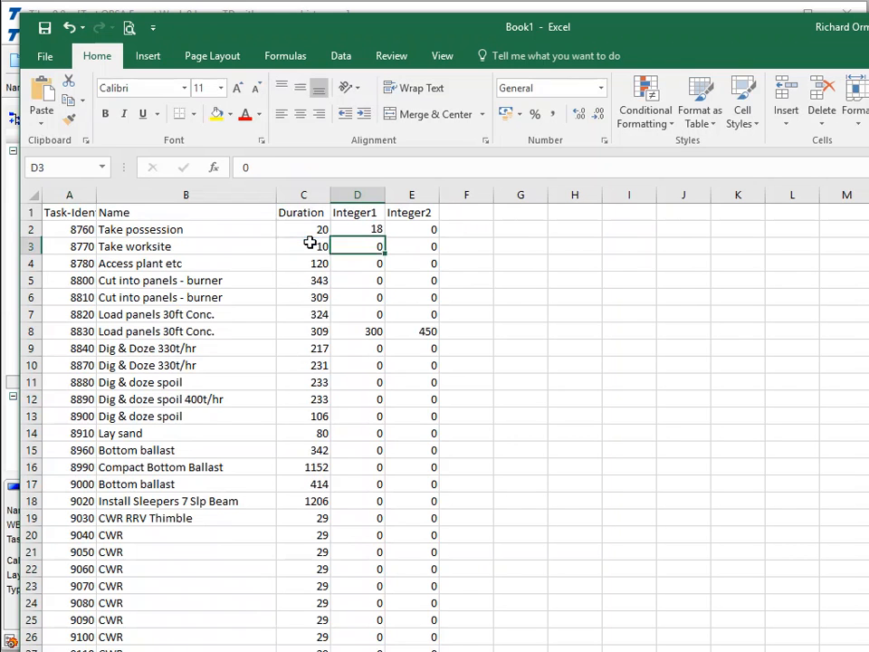
Enter the maximum duration formula =C2*1.25 in cell E2, under Integer2
{"action": "left_click", "coordinate": [416, 229]}
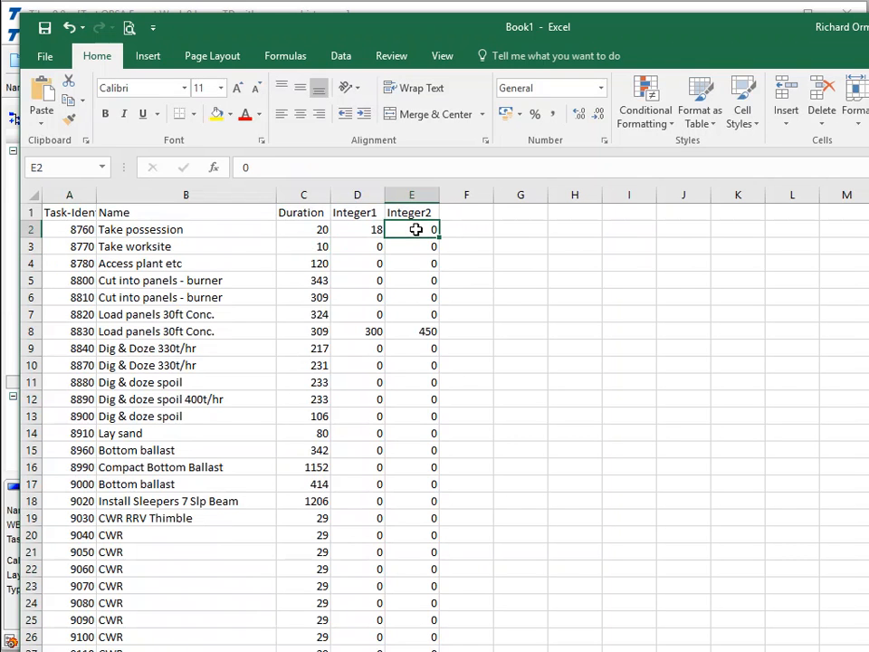
{"action": "type", "text": "="}
{"action": "left_click", "coordinate": [319, 229]}
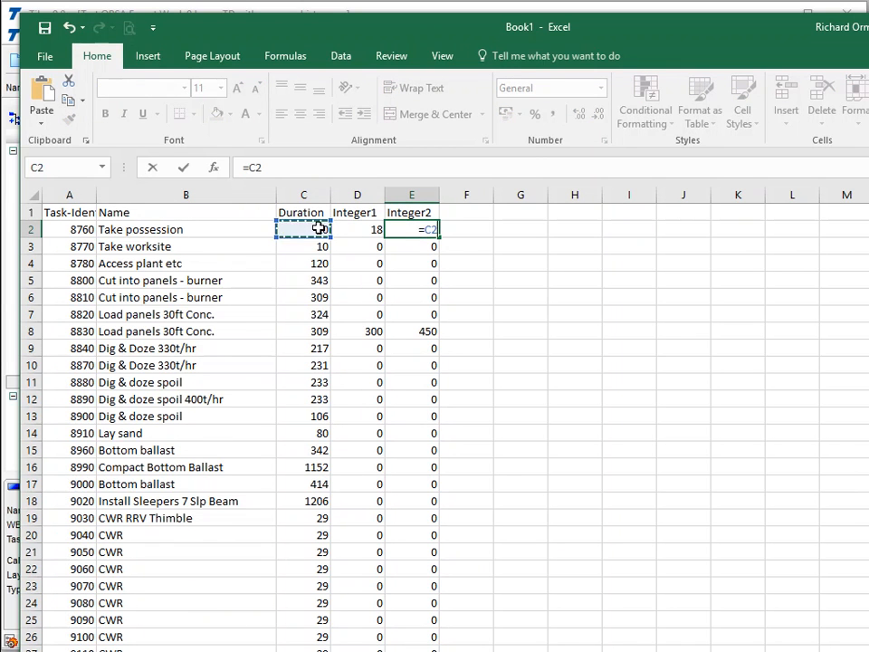
{"action": "type", "text": "*1.25"}
{"action": "key", "text": "Return"}
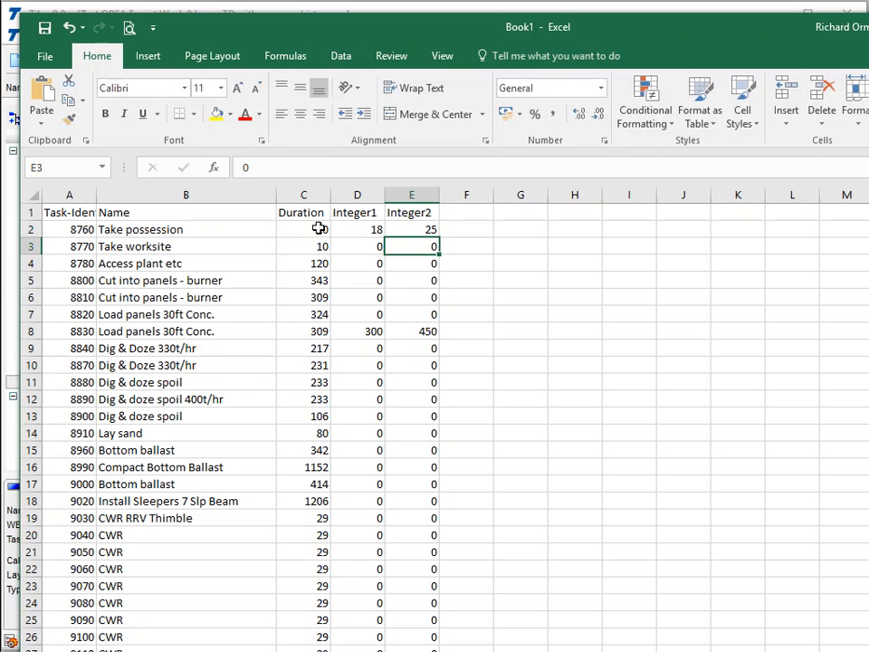
Format the Integer1 and Integer2 columns as Number with 0 decimal places
{"action": "left_click_drag", "start_coordinate": [355, 196], "coordinate": [410, 197]}
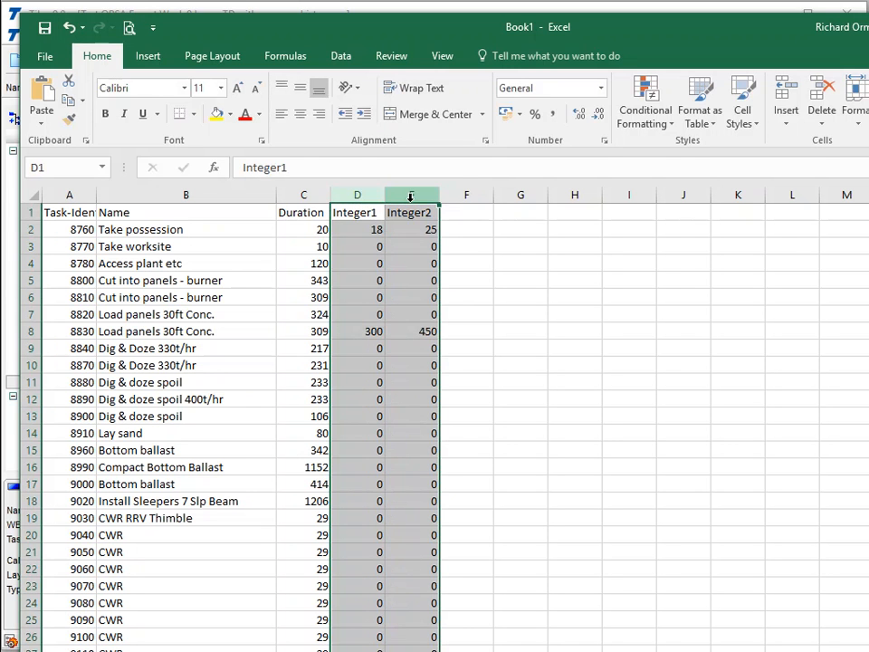
{"action": "right_click", "coordinate": [411, 197]}
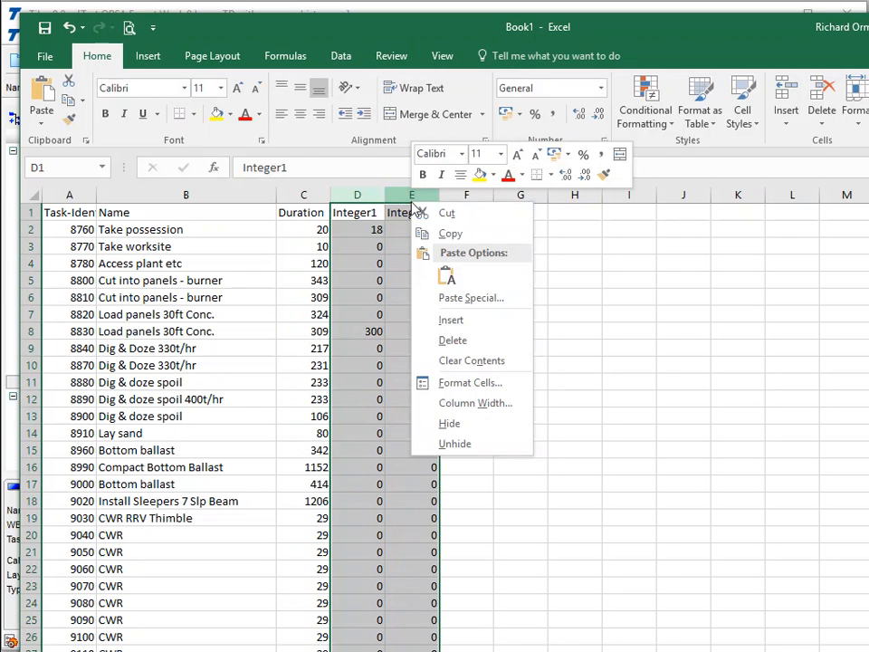
{"action": "left_click", "coordinate": [471, 381]}
{"action": "left_click", "coordinate": [307, 254]}
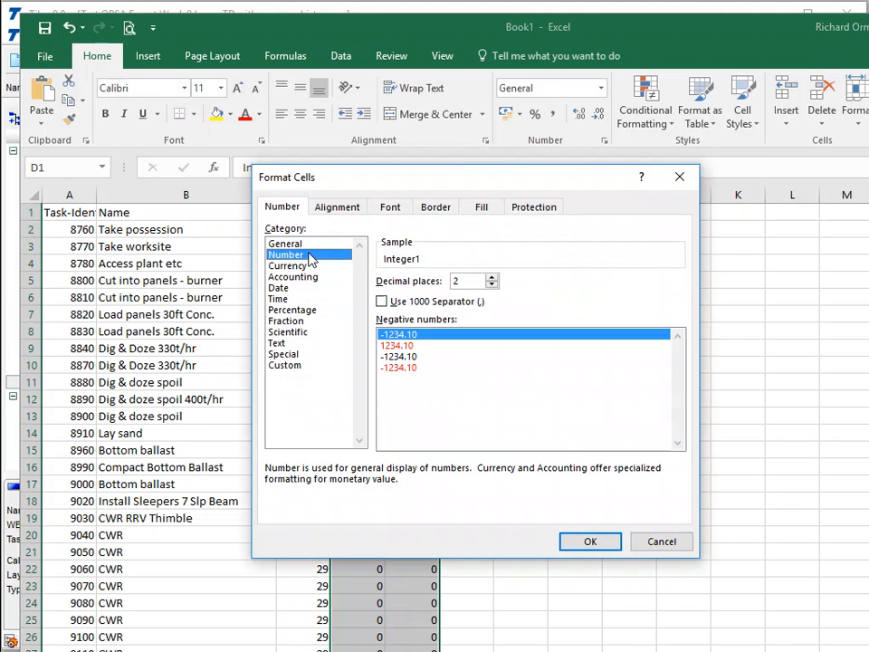
{"action": "left_click", "coordinate": [492, 286]}
{"action": "left_click", "coordinate": [491, 286]}
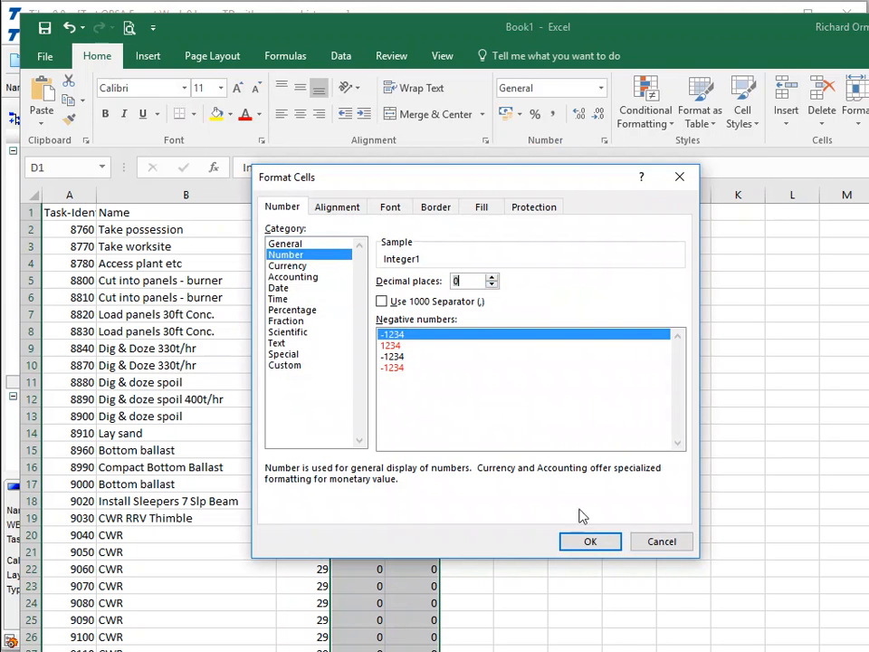
{"action": "left_click", "coordinate": [595, 545]}
Fill the formulas in D2:E2 down through all task rows and check the filled columns
{"action": "left_click", "coordinate": [374, 232]}
{"action": "left_click_drag", "start_coordinate": [390, 230], "coordinate": [404, 229]}
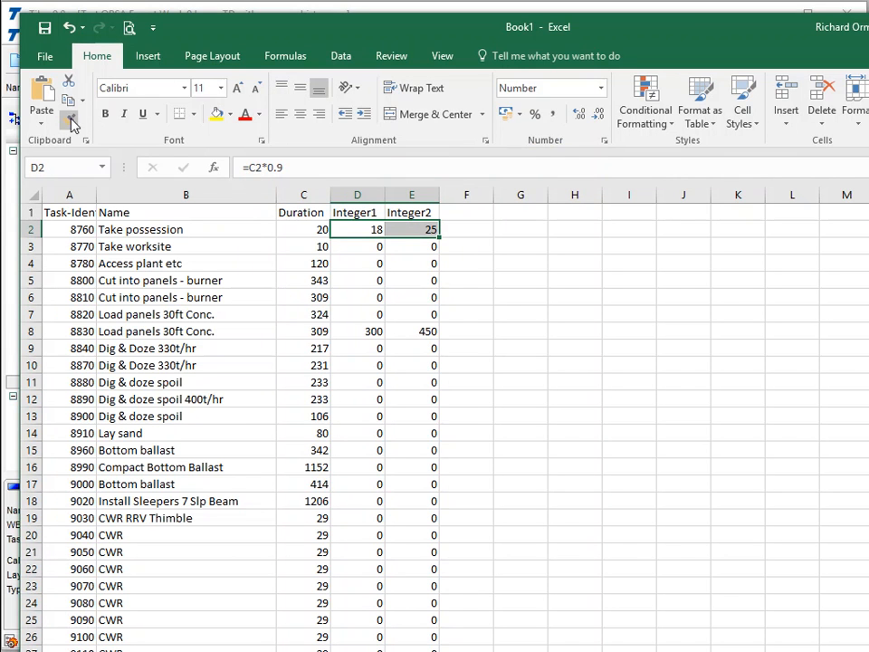
{"action": "left_click_drag", "start_coordinate": [440, 240], "coordinate": [438, 649]}
{"action": "scroll", "coordinate": [444, 426], "scroll_direction": "down", "scroll_amount": 4}
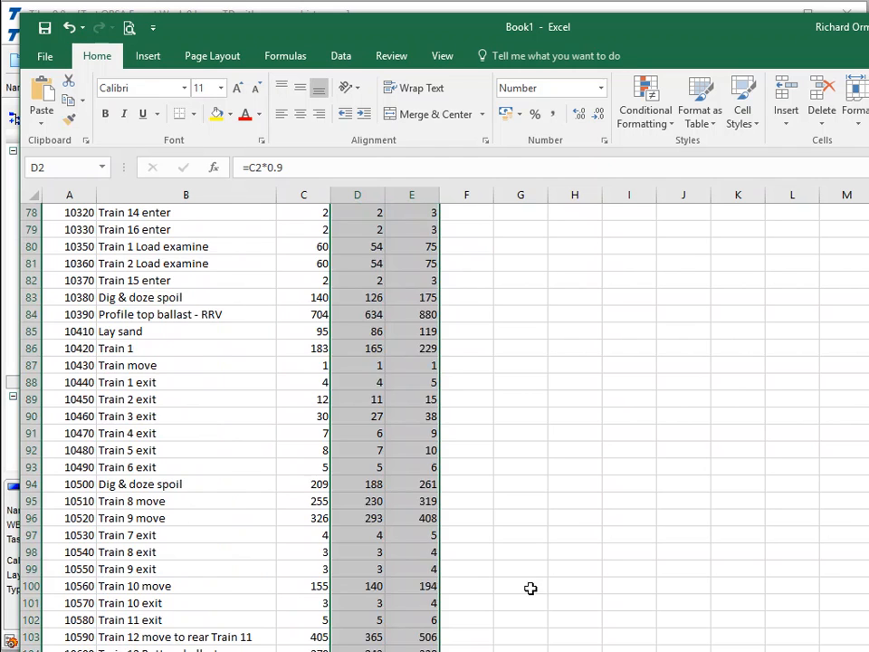
{"action": "scroll", "coordinate": [530, 589], "scroll_direction": "up", "scroll_amount": 19}
{"action": "scroll", "coordinate": [530, 588], "scroll_direction": "up", "scroll_amount": 1}
{"action": "scroll", "coordinate": [231, 417], "scroll_direction": "up", "scroll_amount": 6}
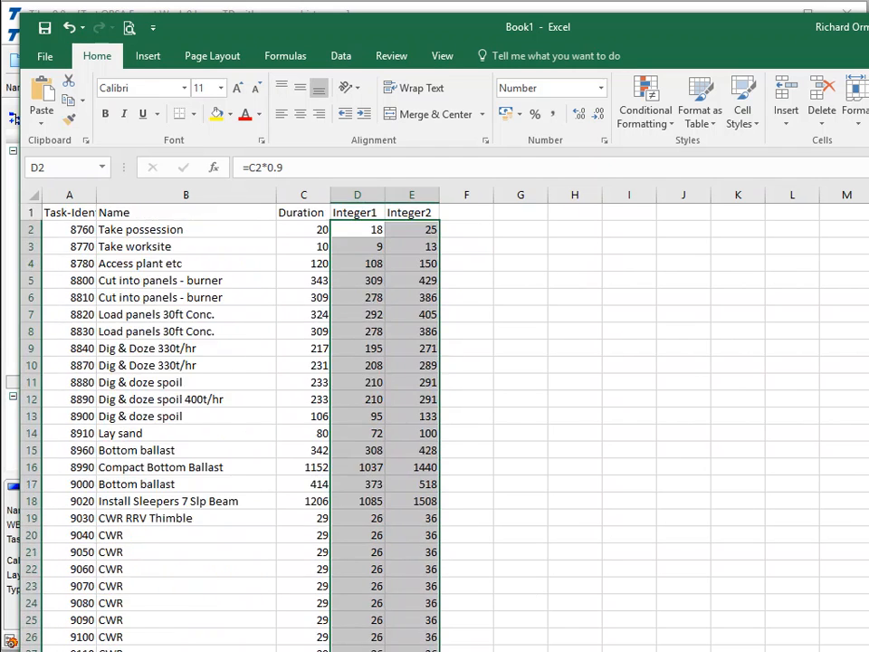
Copy columns A to E, from Task-Identifier to Integer2, to the clipboard
{"action": "left_click", "coordinate": [287, 277]}
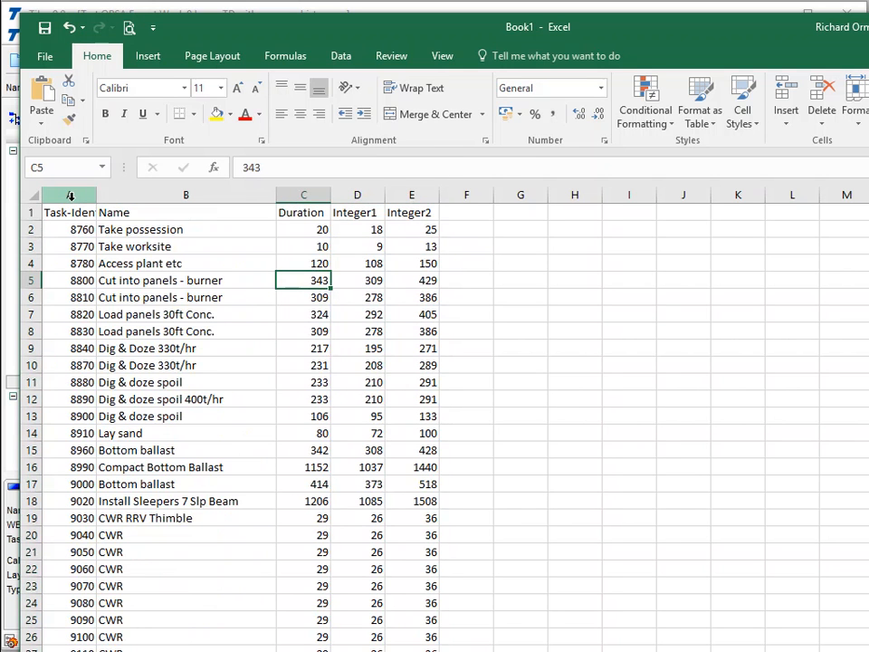
{"action": "left_click_drag", "start_coordinate": [67, 196], "coordinate": [429, 181]}
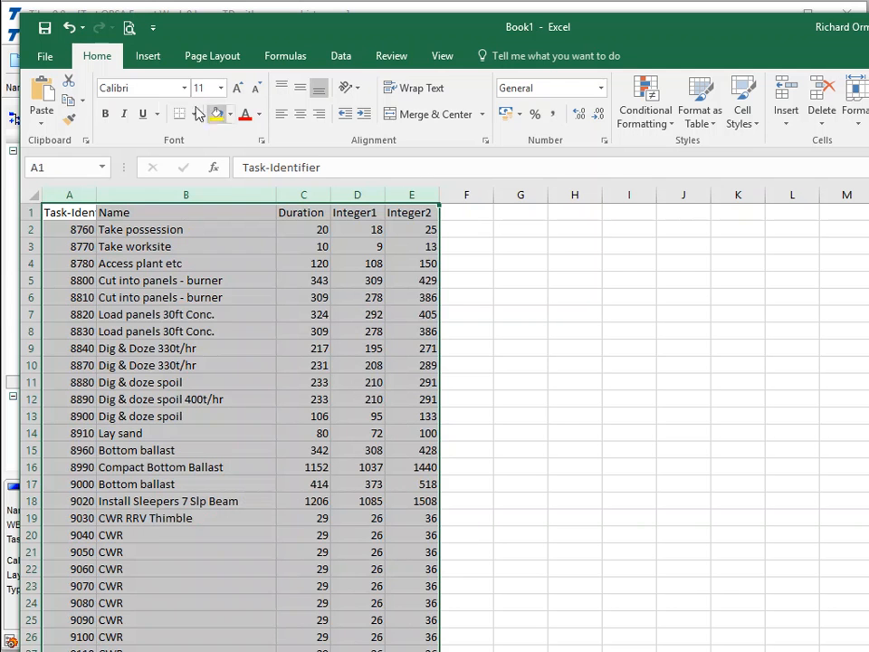
{"action": "left_click", "coordinate": [72, 99]}
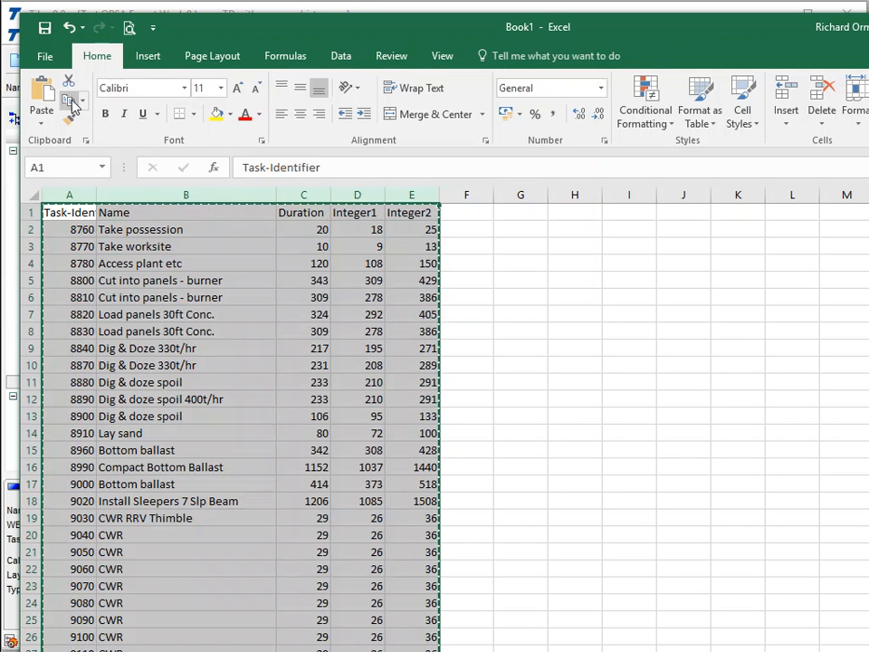
Switch to TILOS and set up an import of Plain Text Data (TXT) with the clipboard as the data source
{"action": "left_click", "coordinate": [462, 6]}
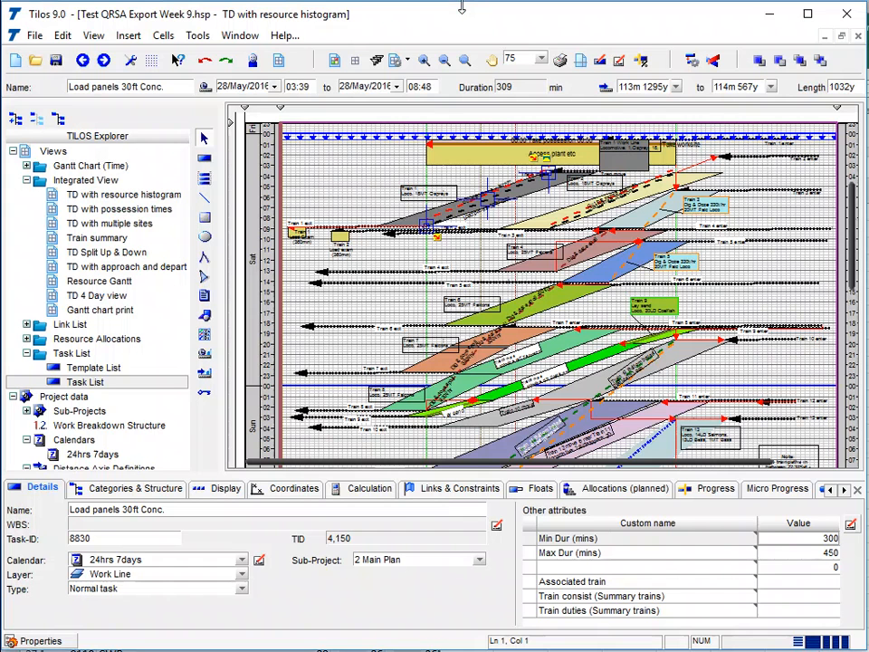
{"action": "left_click", "coordinate": [34, 35]}
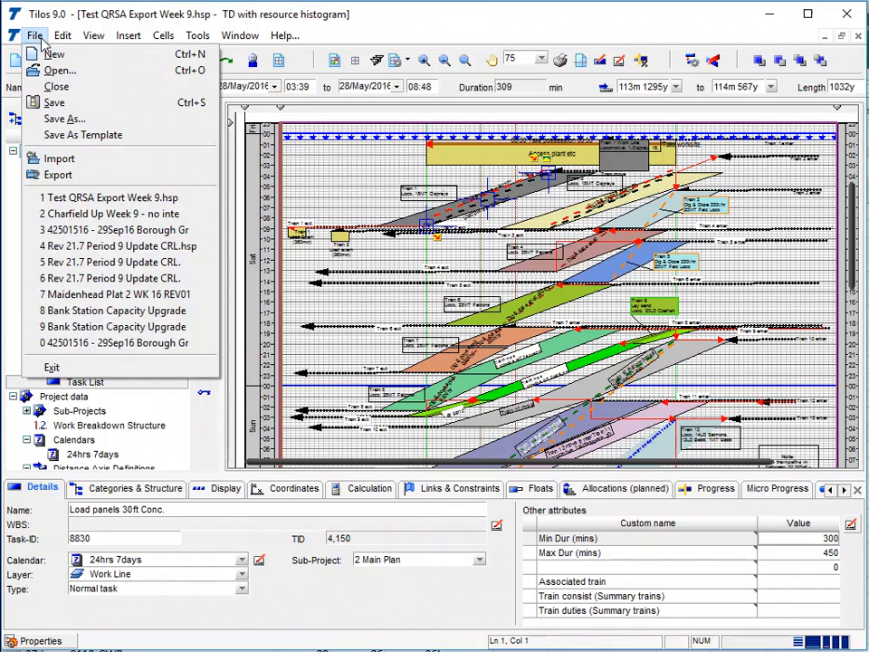
{"action": "left_click", "coordinate": [60, 159]}
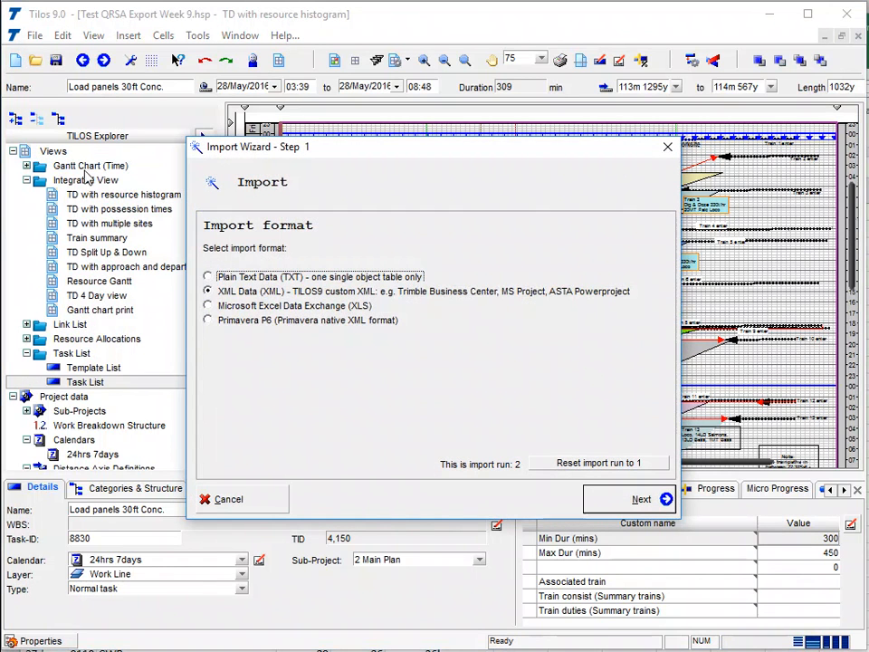
{"action": "left_click", "coordinate": [262, 277]}
{"action": "left_click", "coordinate": [638, 499]}
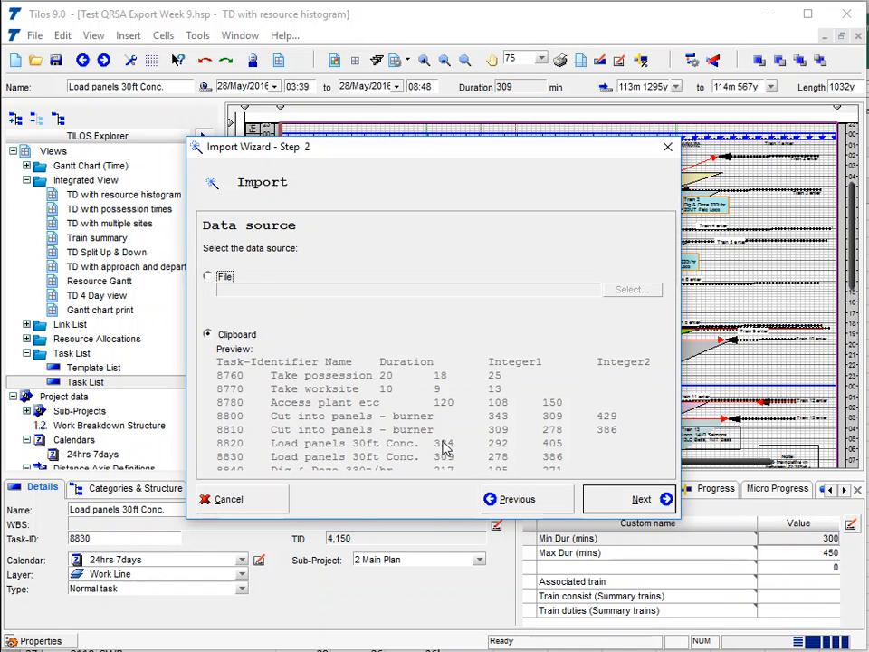
{"action": "left_click", "coordinate": [639, 500]}
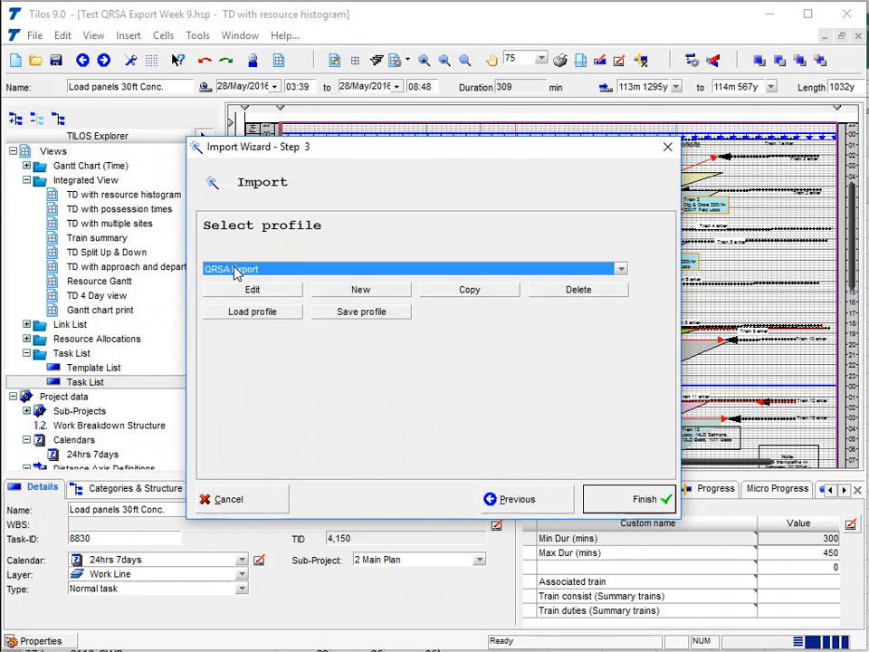
Duplicate the QRSA Export exchange profile and rename the copy as QRSA Import
{"action": "left_click", "coordinate": [479, 293]}
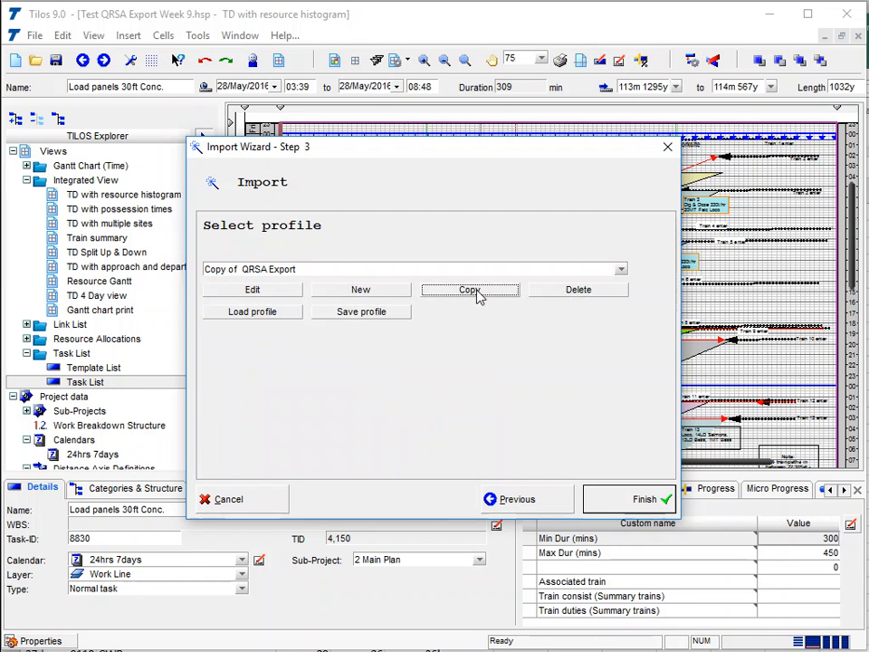
{"action": "left_click", "coordinate": [263, 292]}
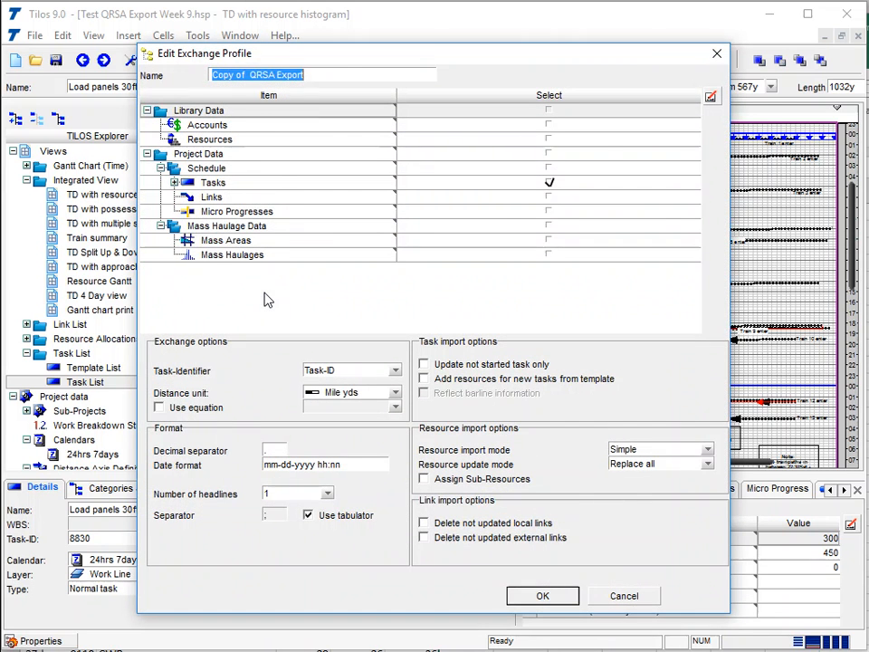
{"action": "left_click", "coordinate": [250, 76]}
{"action": "left_click_drag", "start_coordinate": [252, 76], "coordinate": [203, 76]}
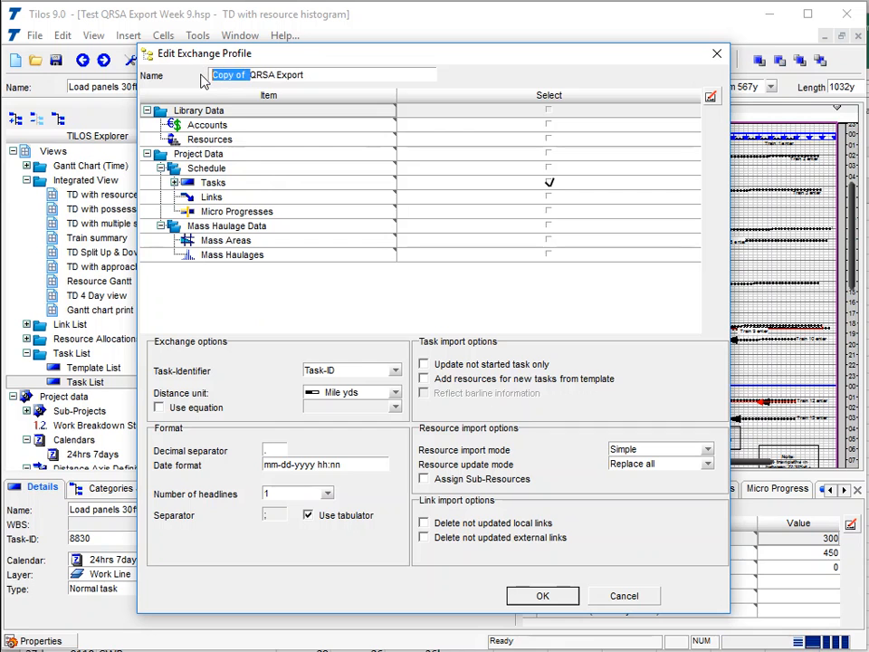
{"action": "key", "text": "BackSpace"}
{"action": "key", "text": "BackSpace"}
{"action": "key", "text": "BackSpace"}
{"action": "type", "text": "Im"}
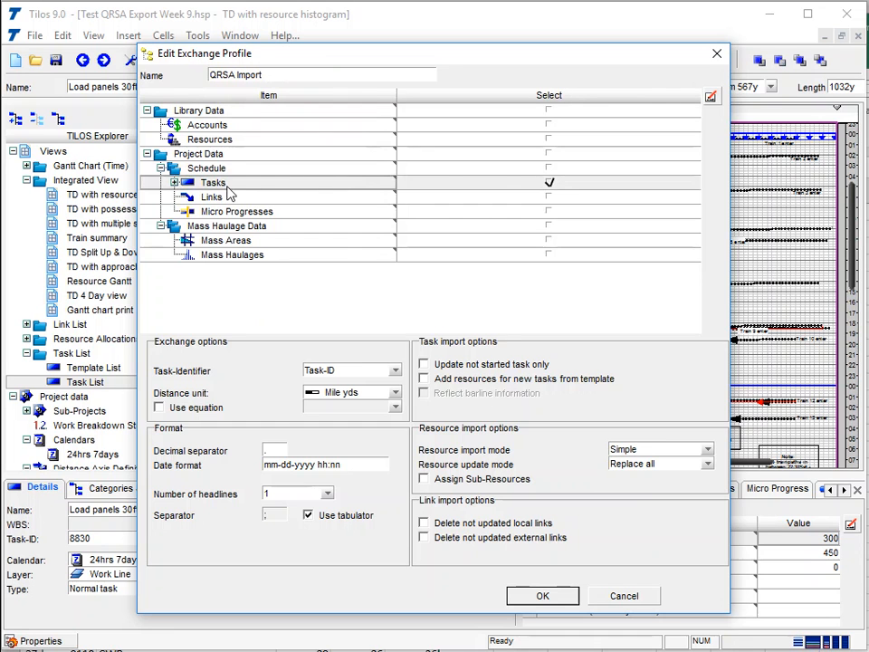
Remove the Duration field from the Tasks exchange settings of the QRSA Import profile and accept the profile
{"action": "double_click", "coordinate": [217, 184]}
{"action": "left_click", "coordinate": [371, 226]}
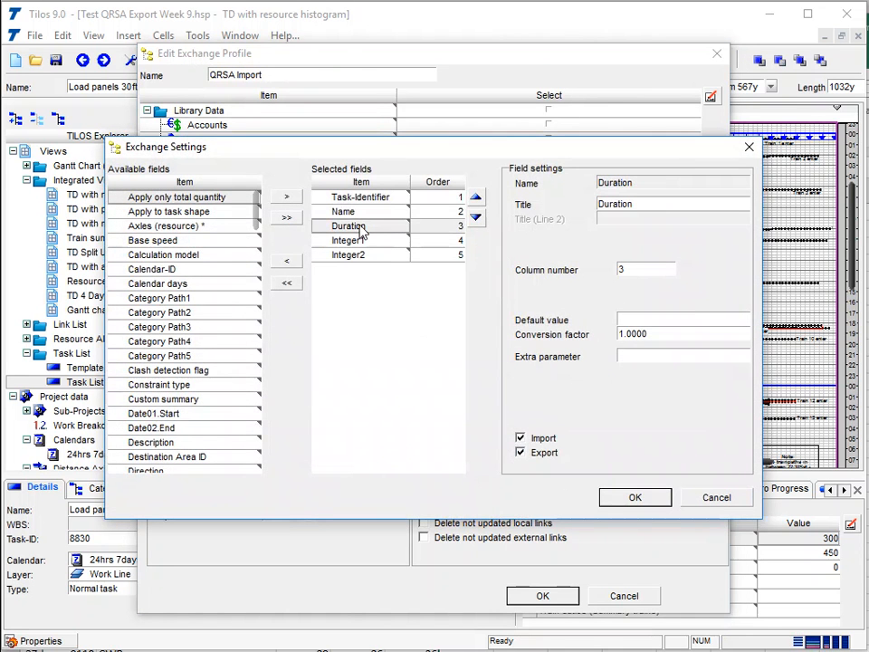
{"action": "left_click", "coordinate": [290, 262]}
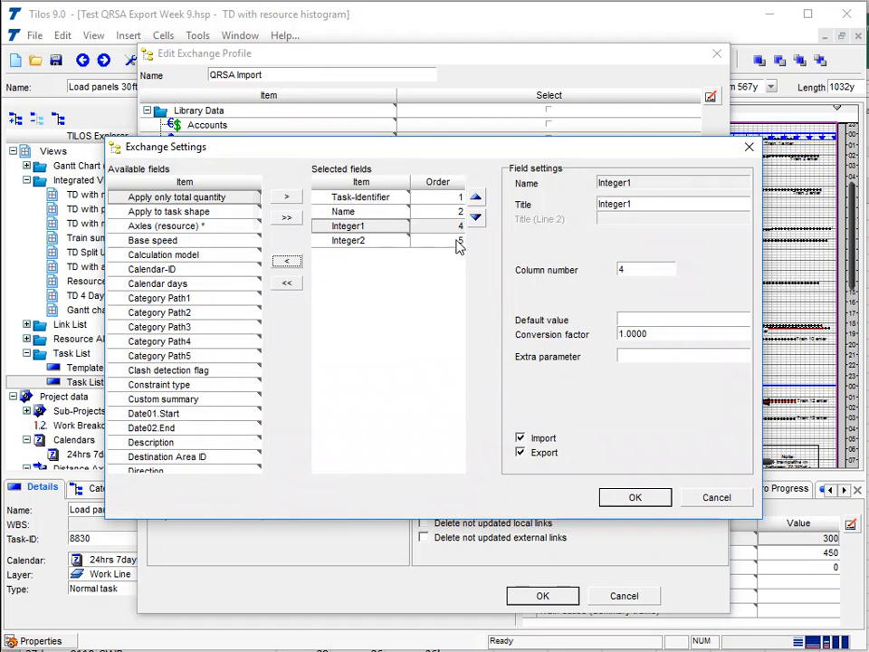
{"action": "left_click", "coordinate": [644, 500]}
{"action": "left_click", "coordinate": [541, 595]}
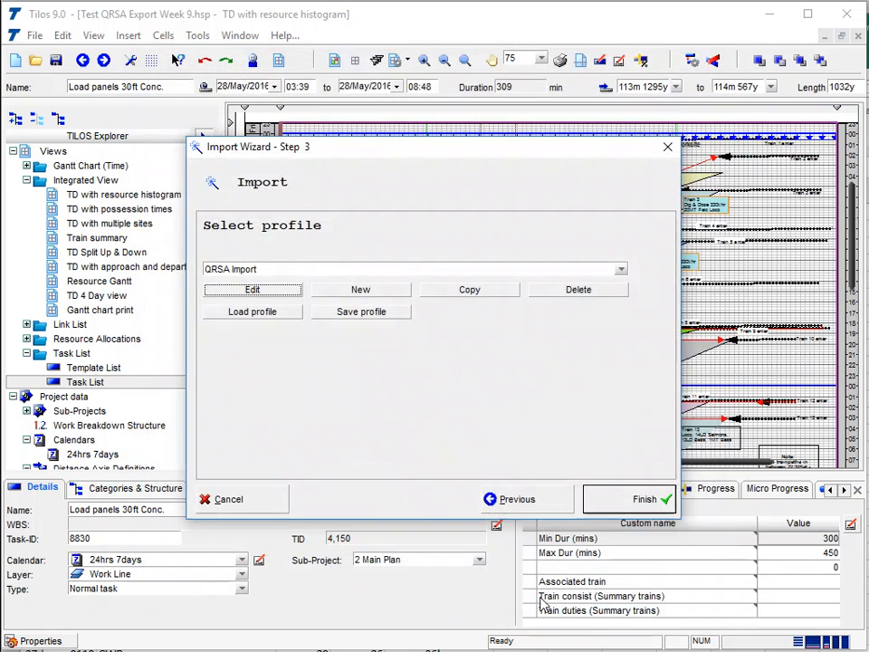
Run the import with the QRSA Import profile, review the updated tasks in the import report and close it
{"action": "left_click", "coordinate": [639, 509]}
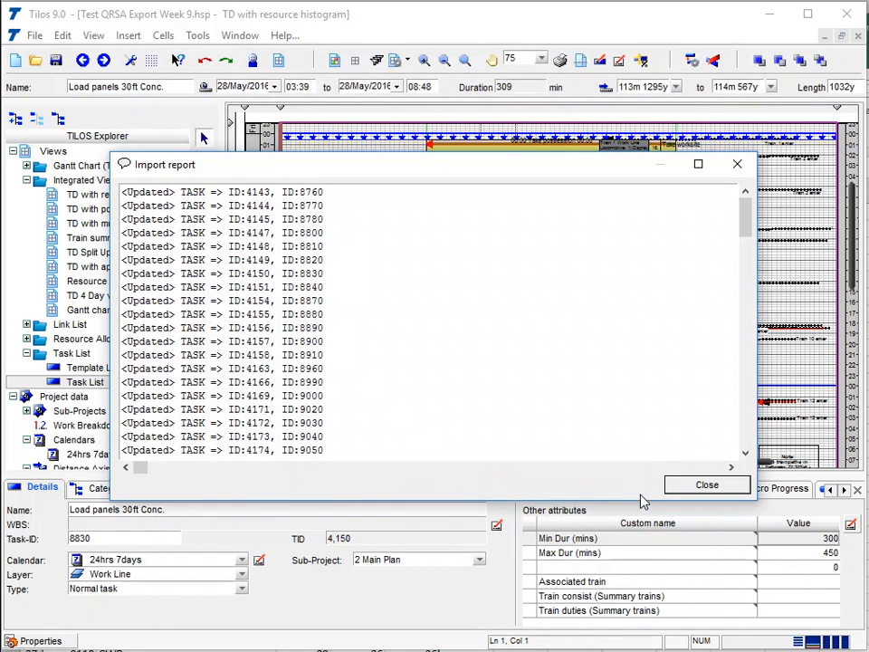
{"action": "left_click_drag", "start_coordinate": [172, 218], "coordinate": [122, 219]}
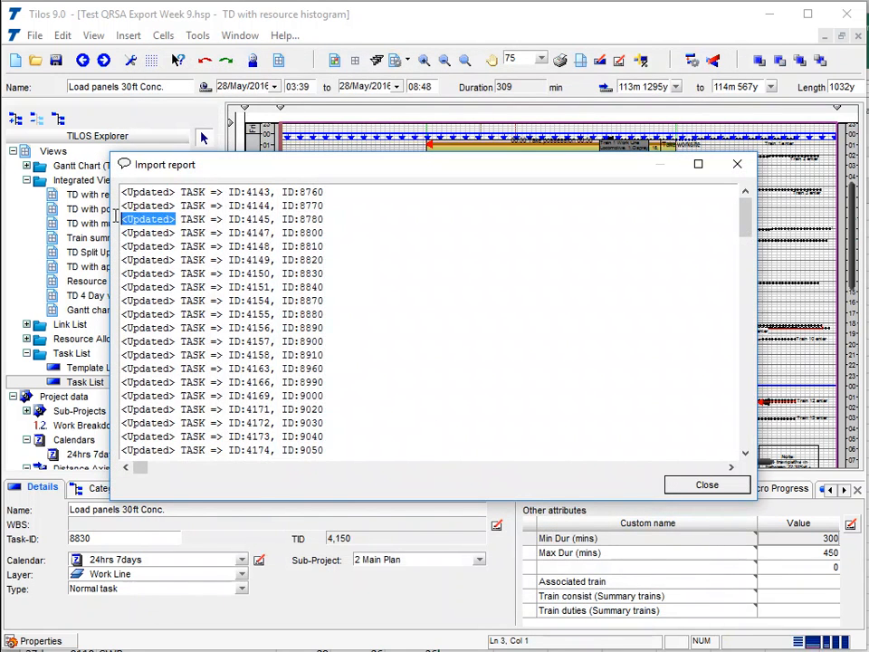
{"action": "left_click_drag", "start_coordinate": [751, 233], "coordinate": [744, 329]}
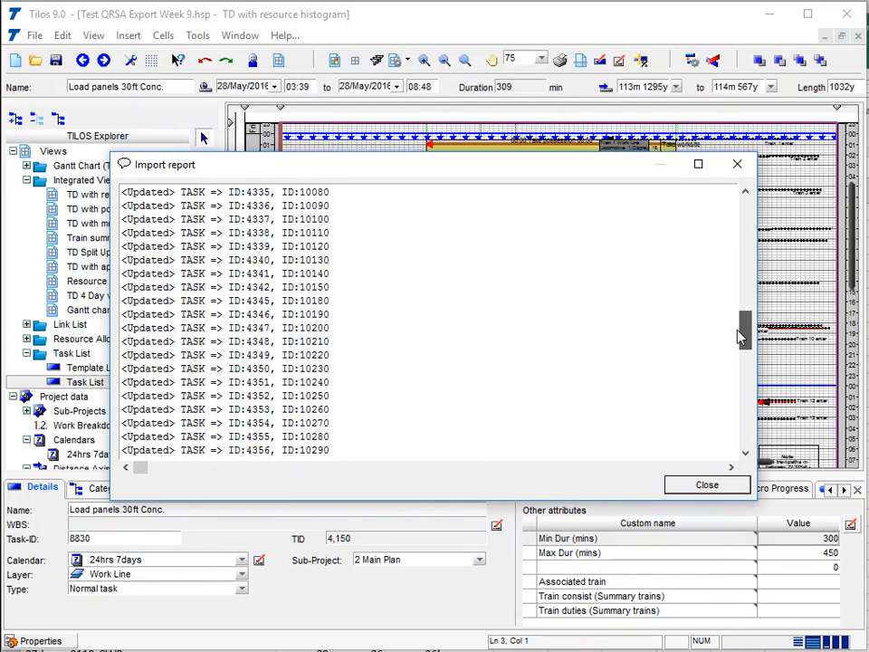
{"action": "left_click", "coordinate": [710, 487]}
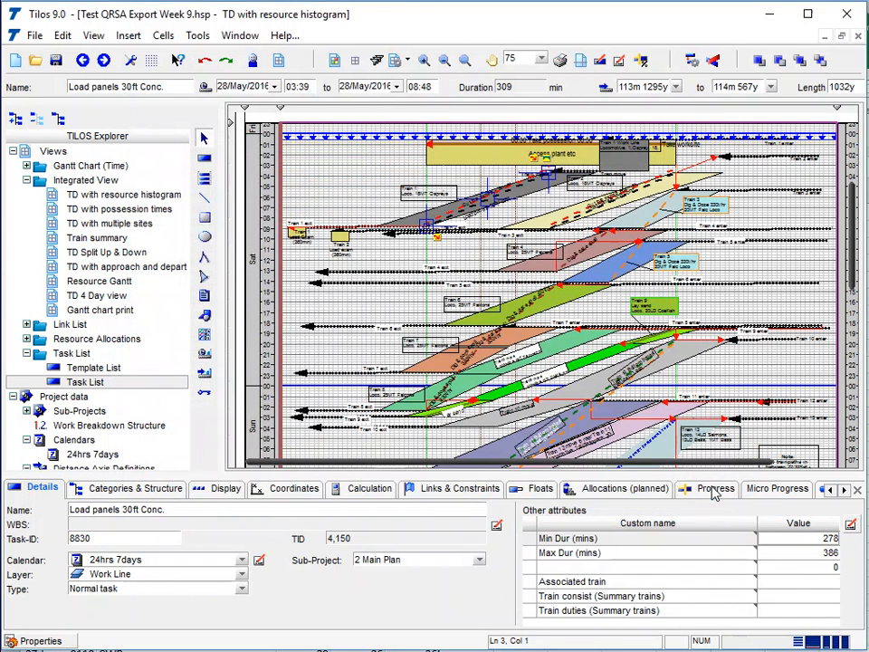
Select the Bottom ballast task in the time-distance chart to check its imported minimum and maximum durations
{"action": "left_click", "coordinate": [705, 369]}
{"action": "left_click", "coordinate": [705, 369]}
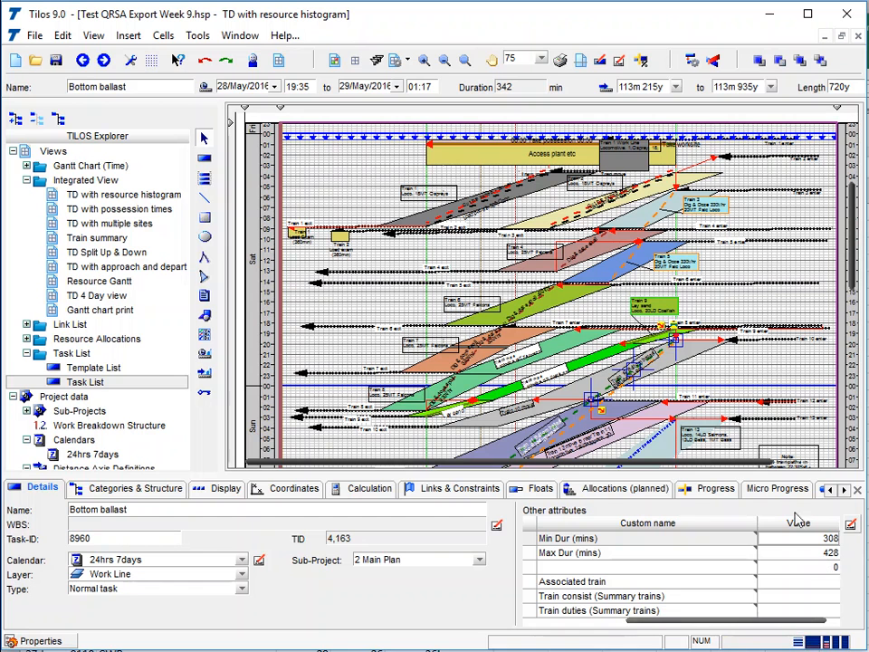
{"action": "left_click", "coordinate": [34, 35]}
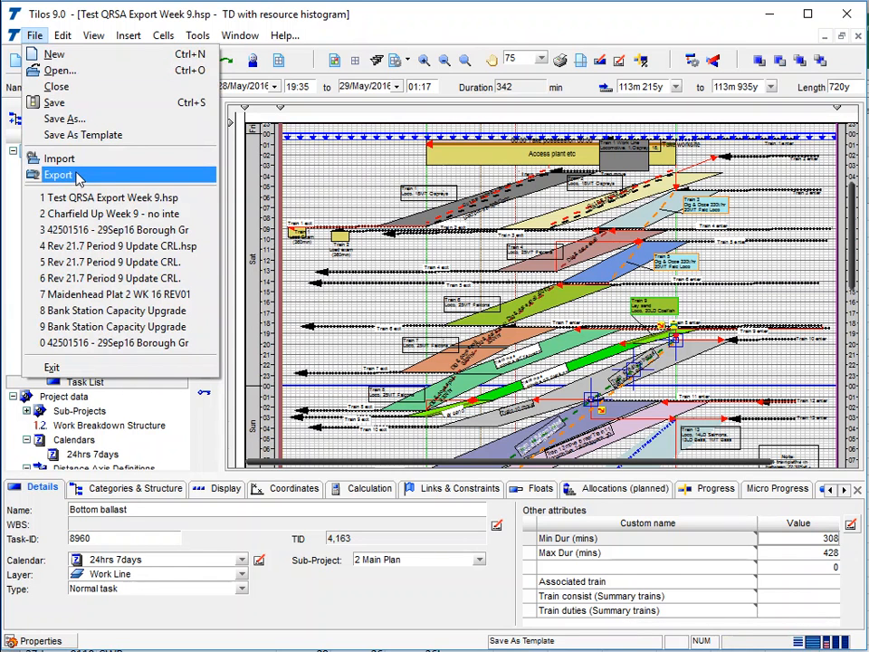
{"action": "left_click", "coordinate": [395, 31]}
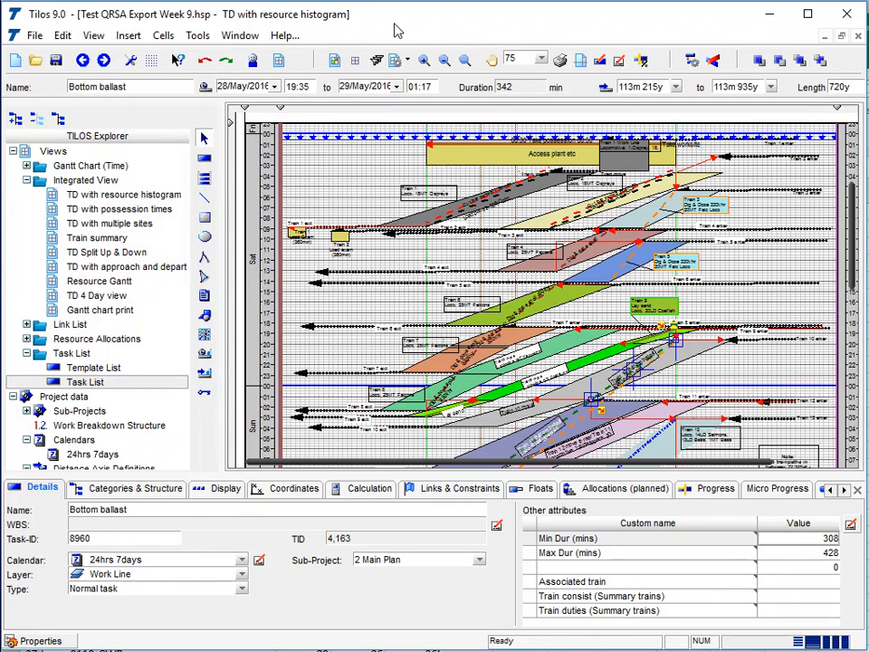